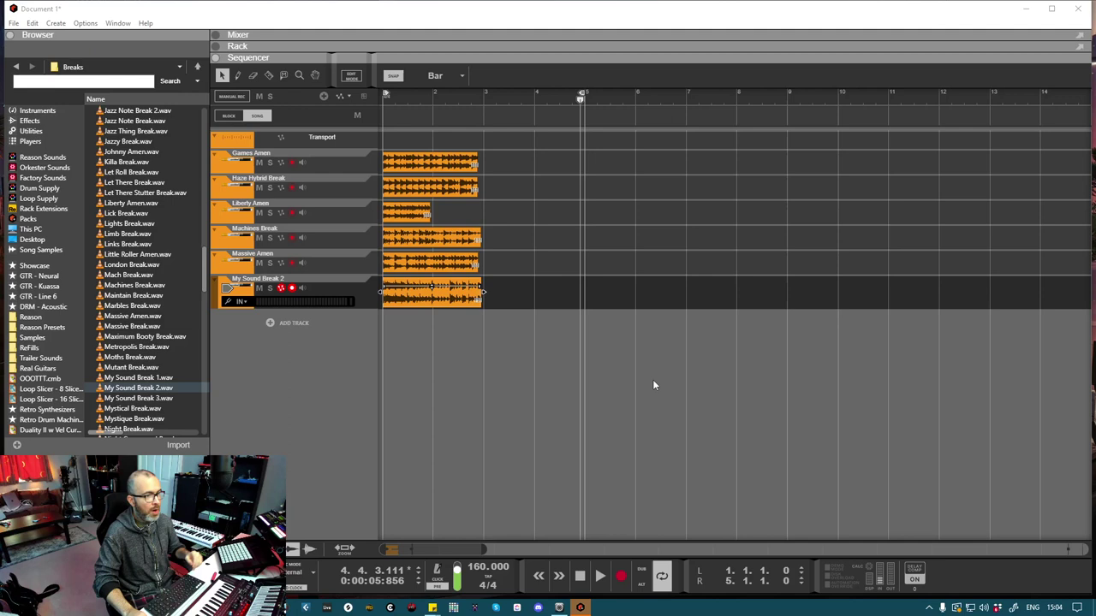
Resize the break clips so each ends at bar 3, and duplicate Liberty Amen into bar 2.
left_click(656, 366)
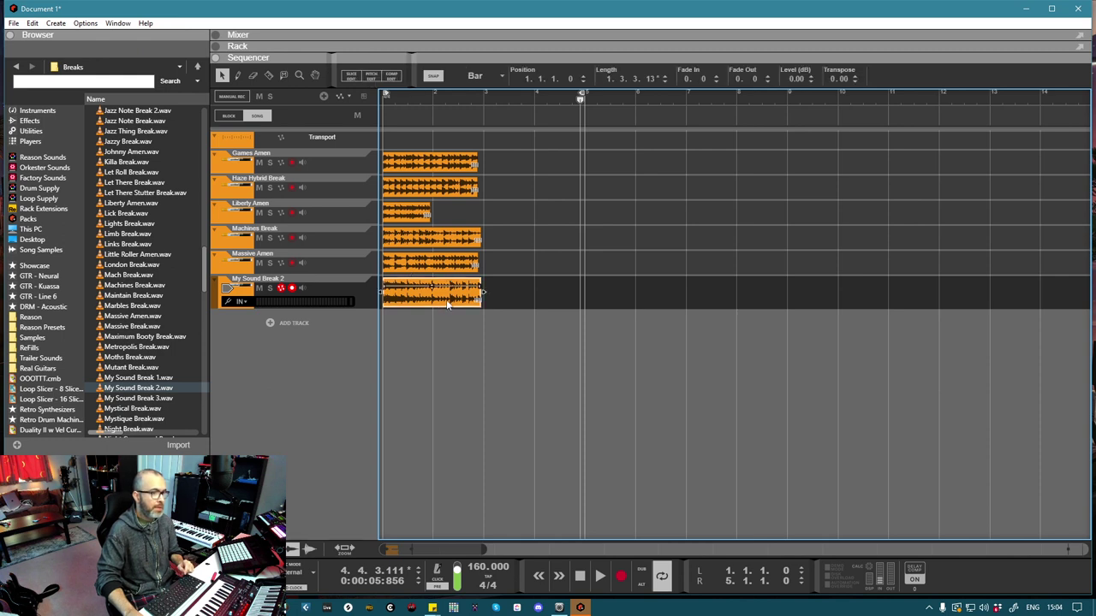
left_click(473, 294)
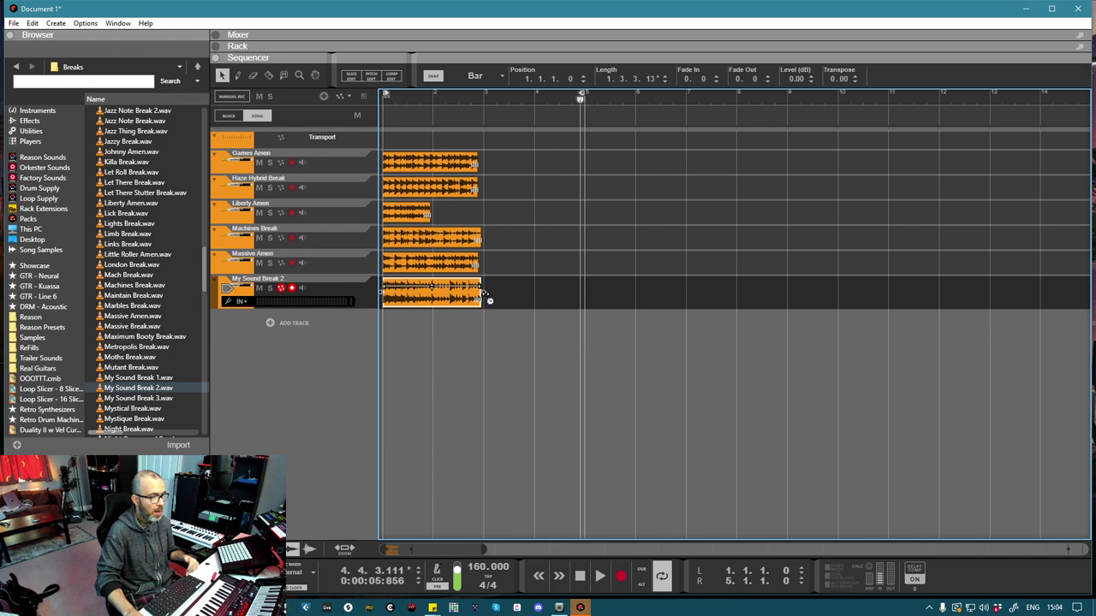
left_click_drag(485, 294, 484, 242)
left_click(469, 265)
left_click(476, 238)
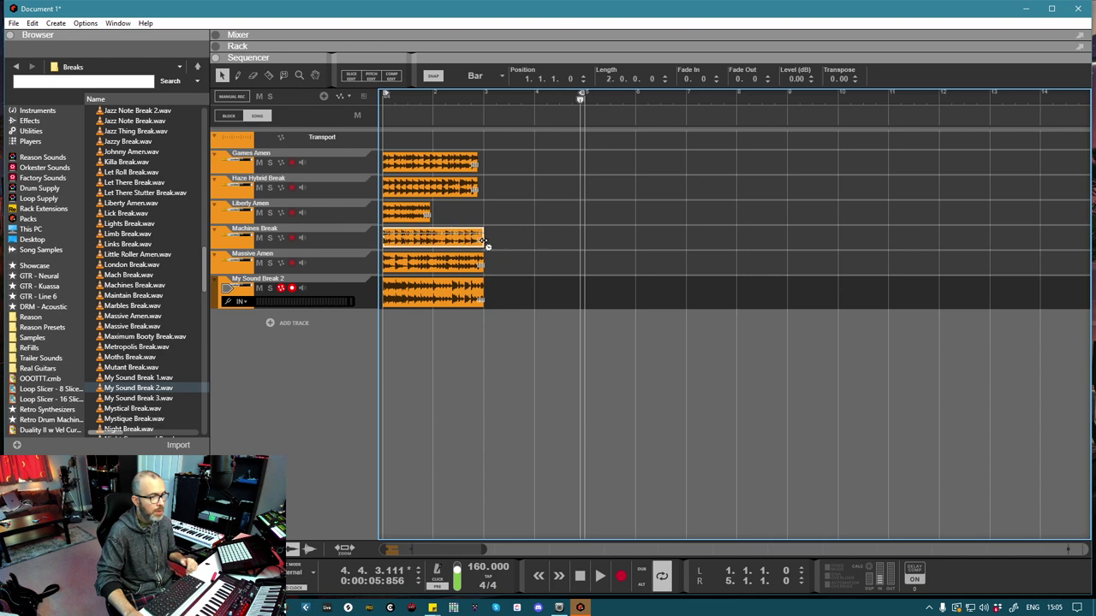
left_click(426, 214)
left_click_drag(432, 213, 534, 164)
left_click(445, 193)
left_click(472, 165)
left_click_drag(534, 165, 484, 163)
left_click(429, 213)
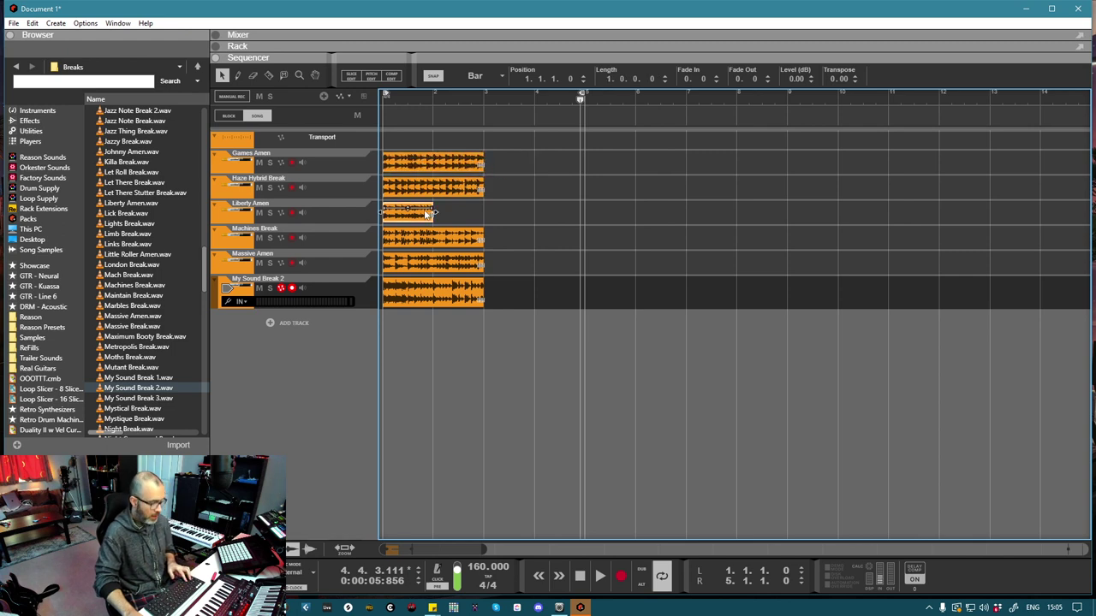
key("ctrl+d")
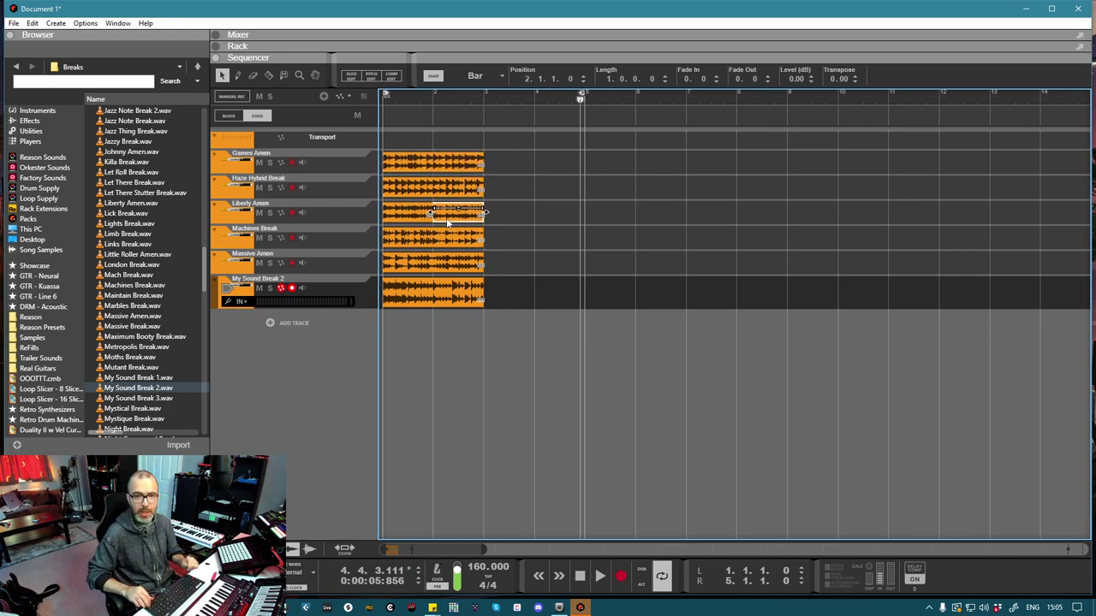
Play from the song start and solo Games Amen and Haze Hybrid in the mixer to check them.
key("Home")
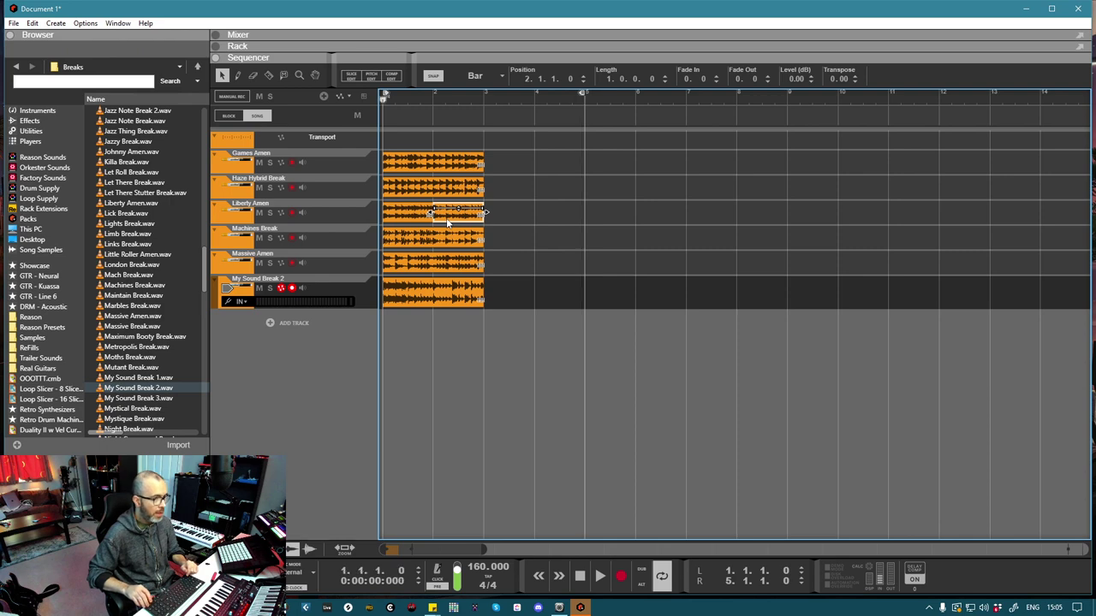
key("space")
key("F5")
left_click(757, 386)
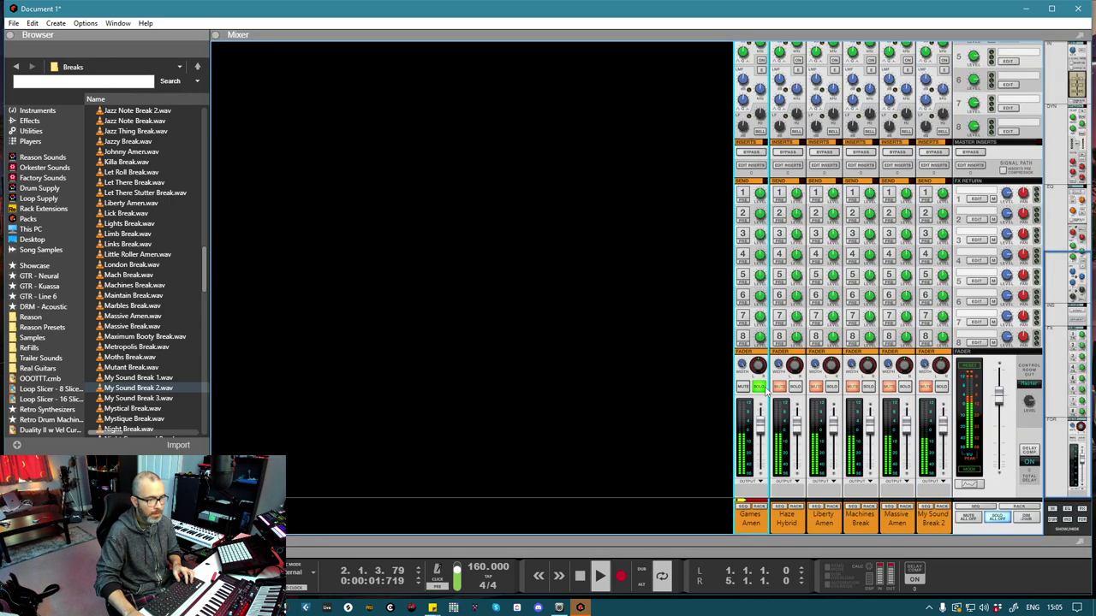
left_click(794, 390)
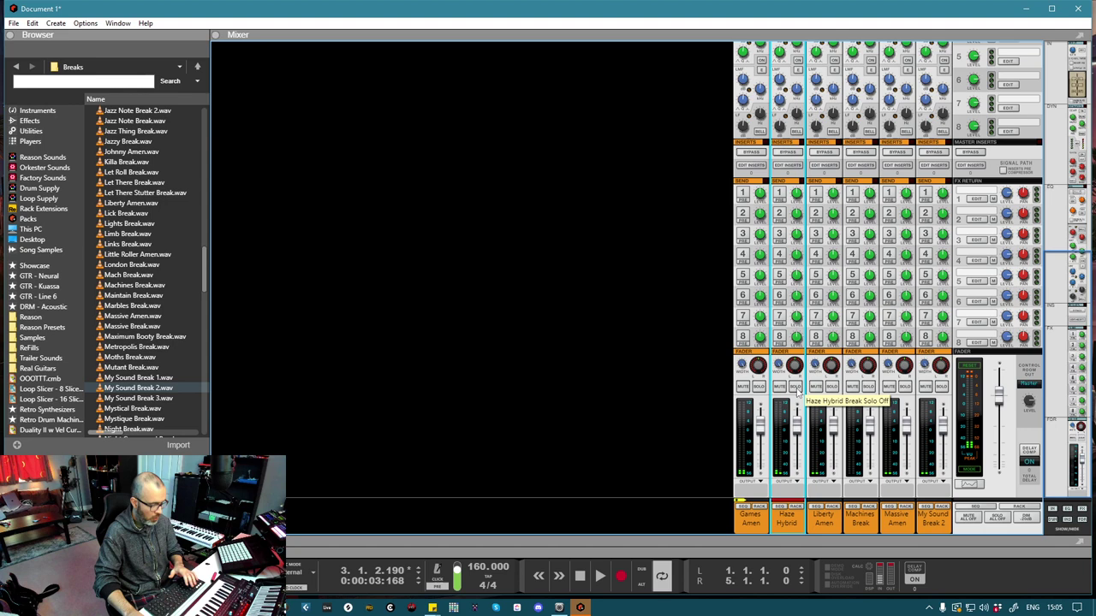
key("F7")
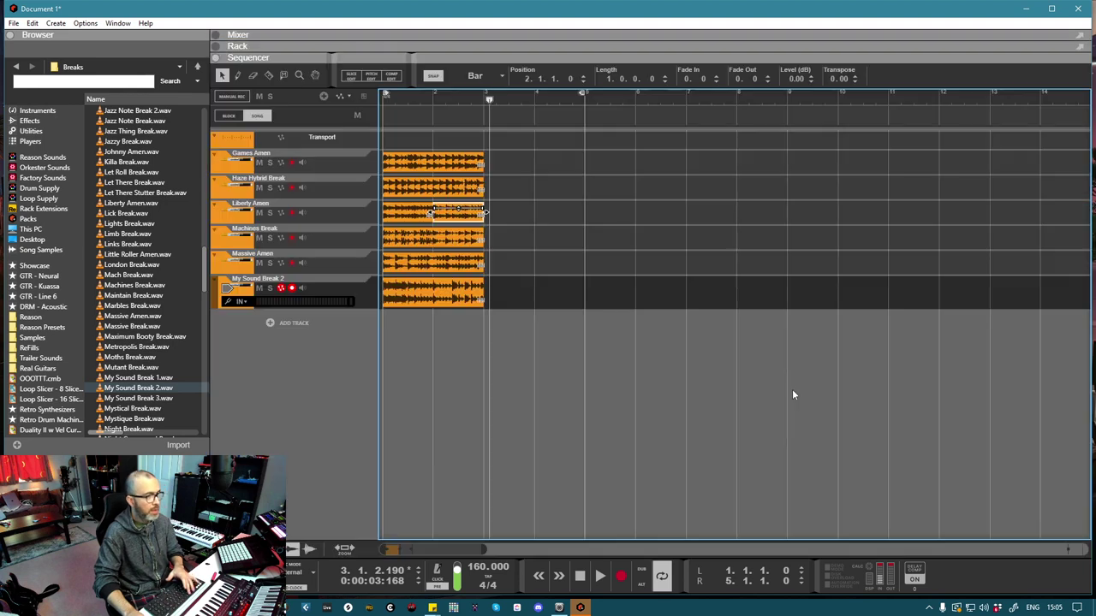
Move the loop's right locator to bar 4 and show the mixer.
left_click(532, 99, "alt")
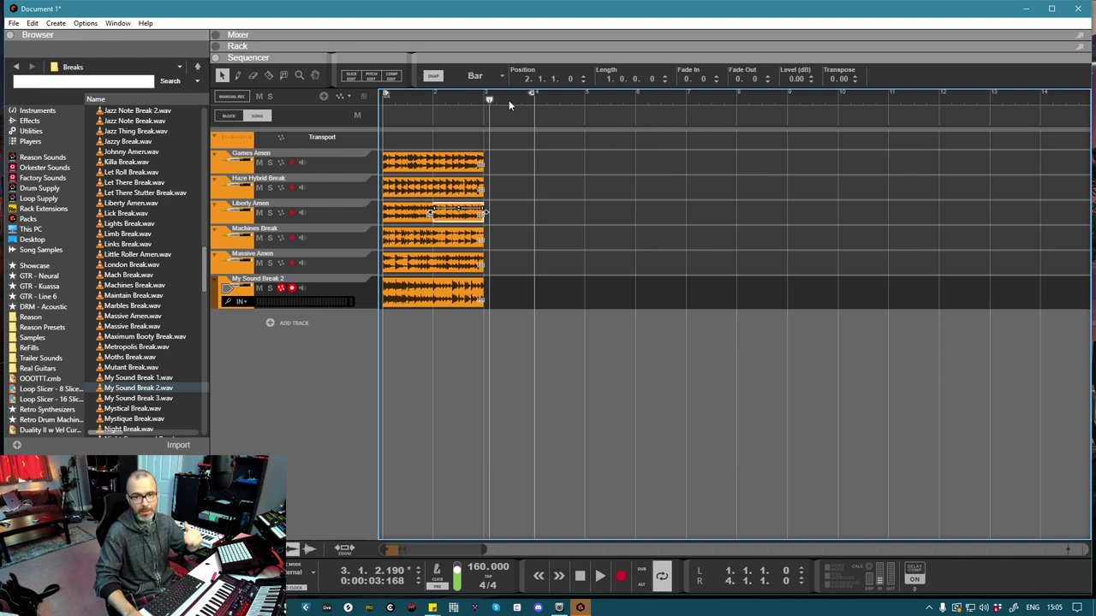
key("F5")
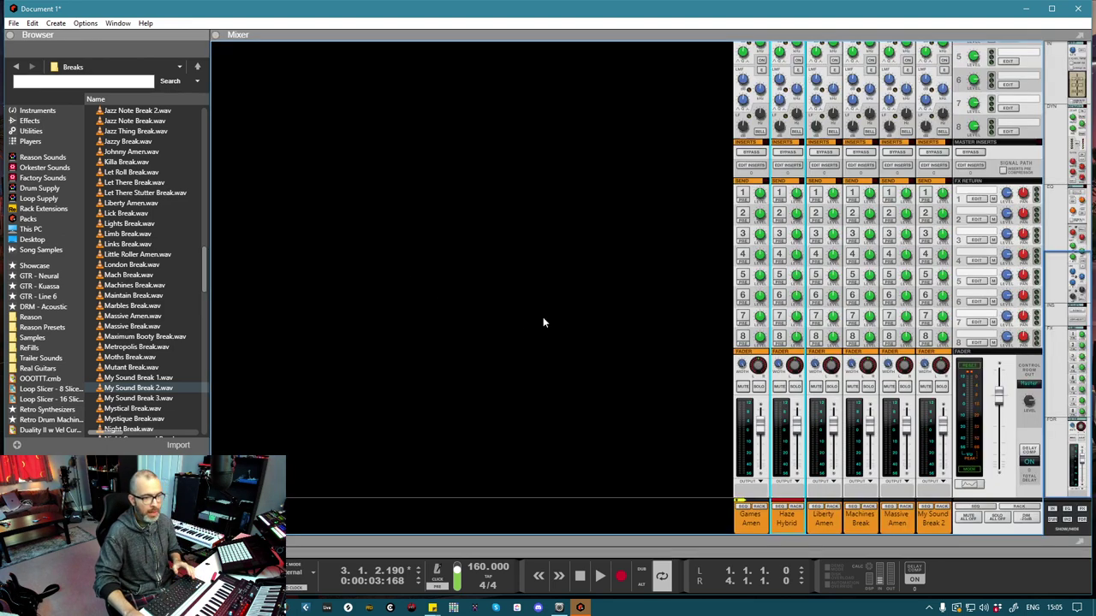
Route the six break channels, Games Amen through My Sound Break 2, into a new bus named Breakbeats.
left_click(748, 525)
left_click(928, 529, "shift")
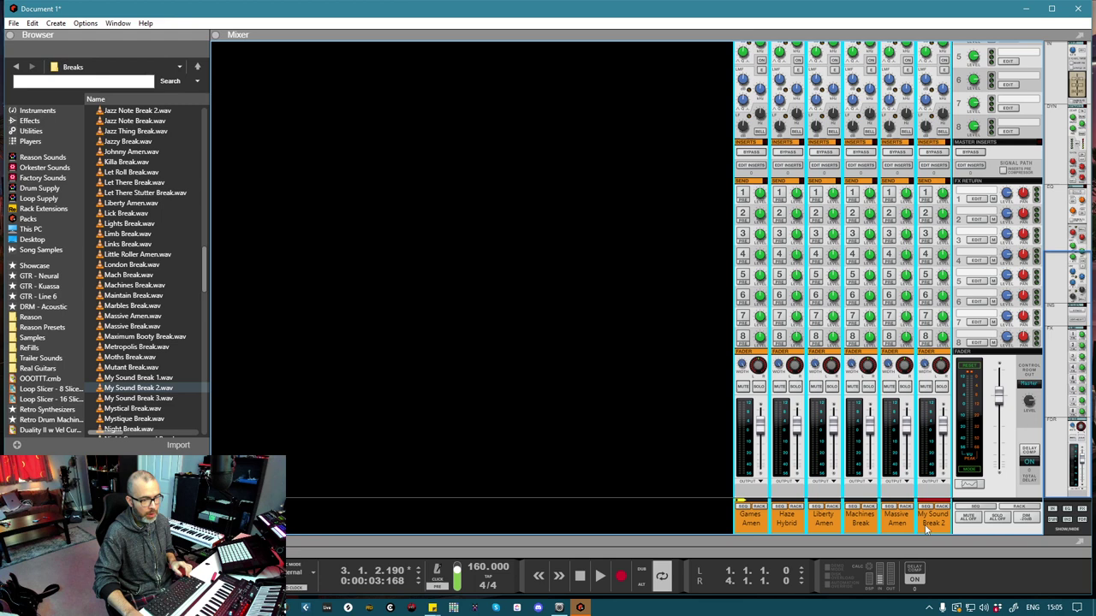
key("ctrl+b")
double_click(928, 519)
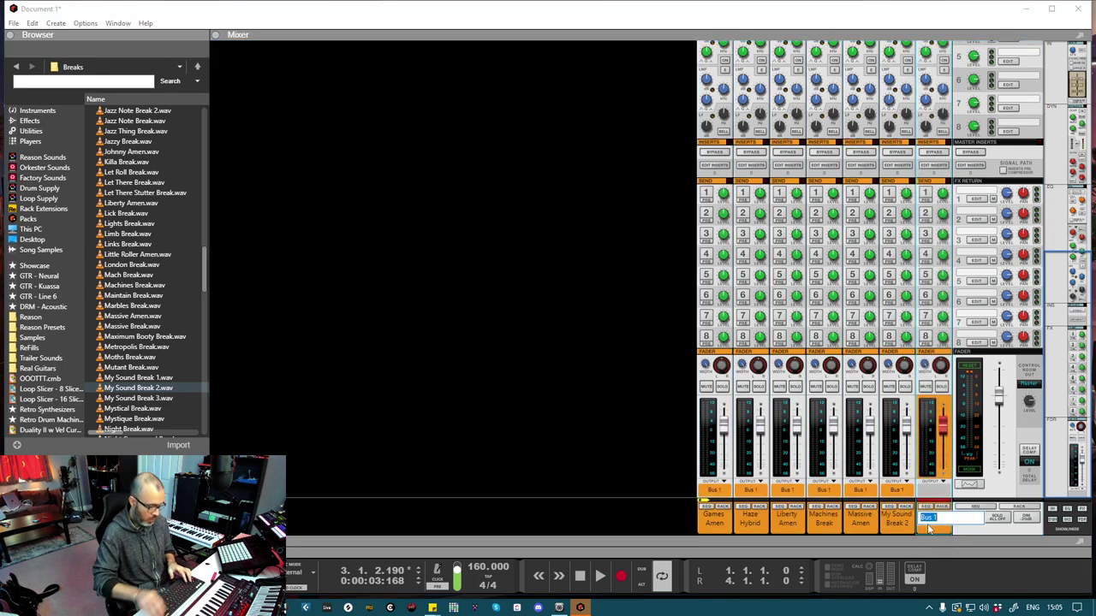
type("Breakbeats")
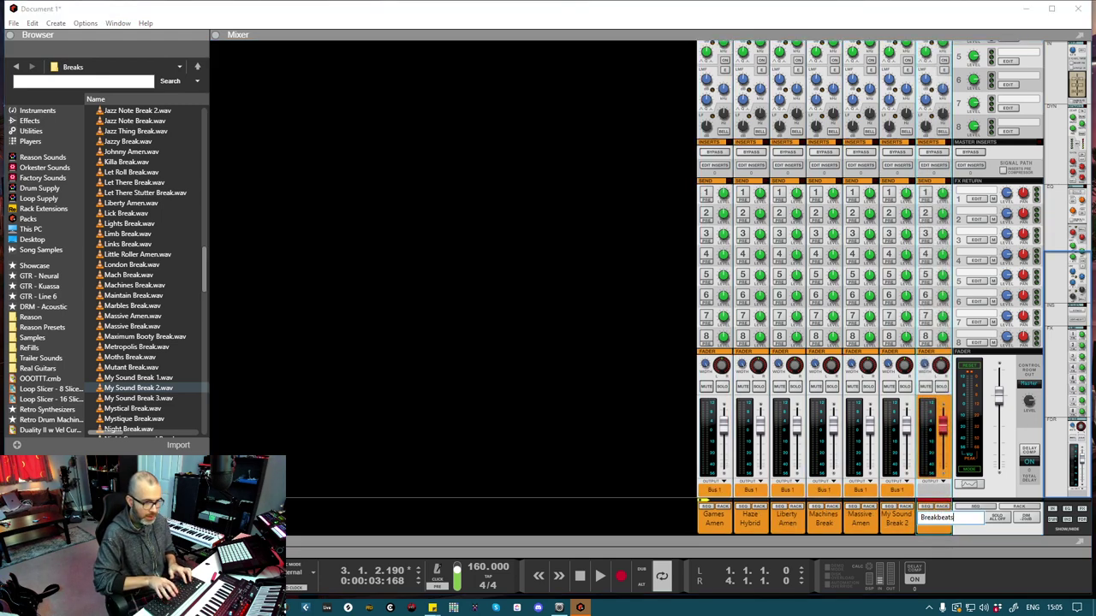
key("Return")
Enable Rec Source on the Breakbeats mix channel in the rack.
key("F6")
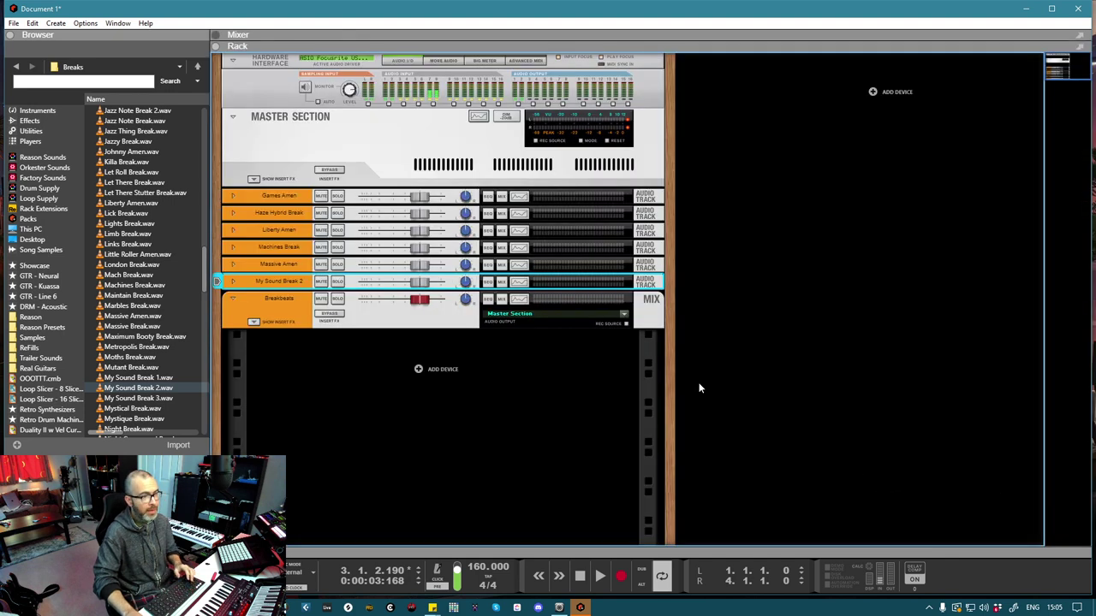
left_click(415, 320)
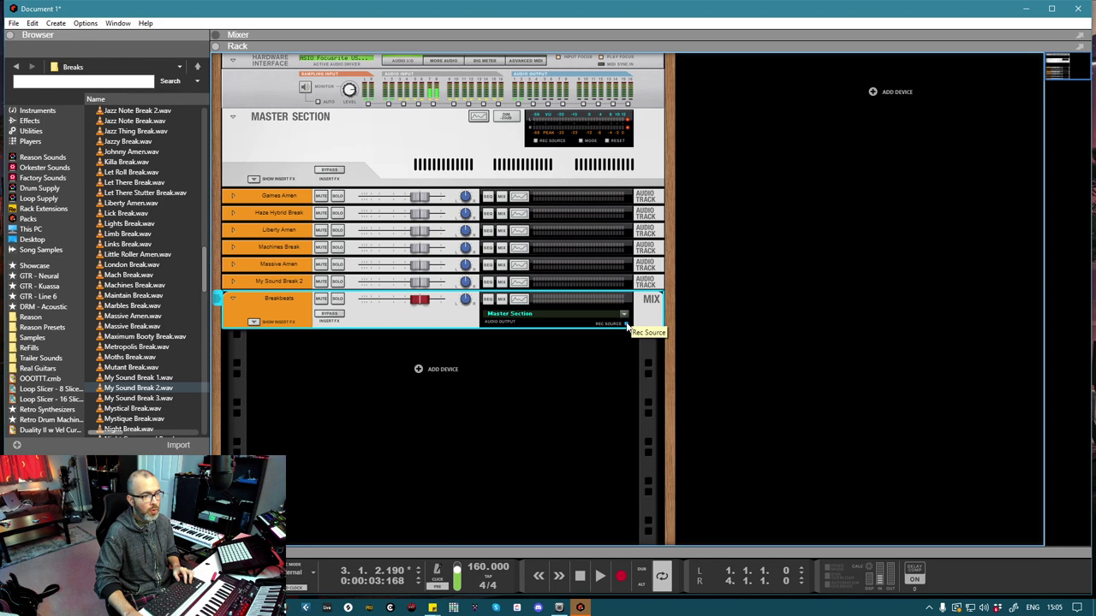
left_click(626, 322)
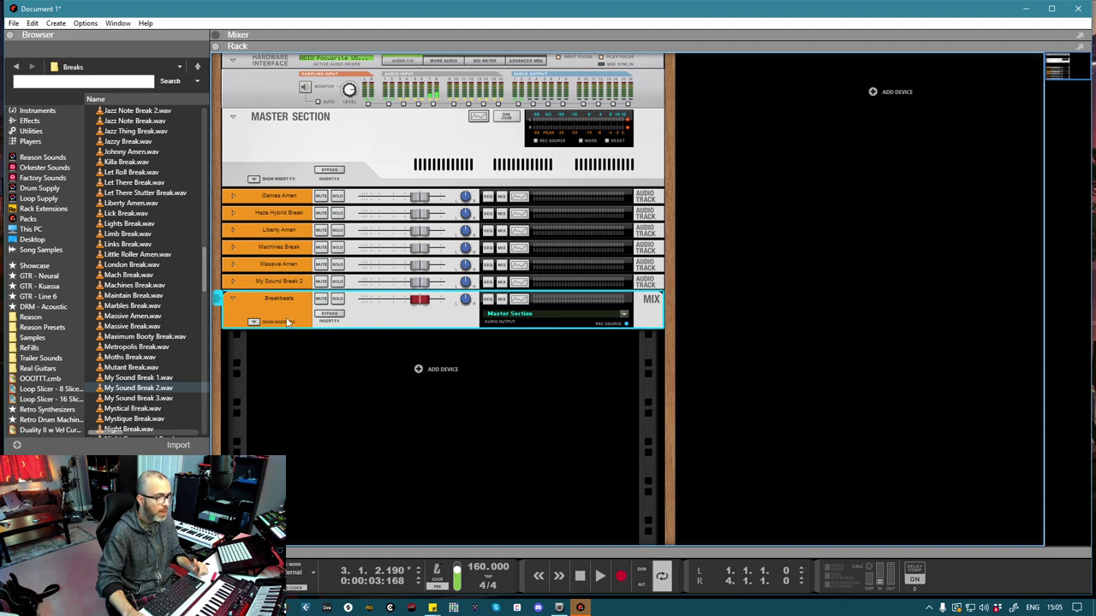
Create a new stereo audio track with its input set to the Breakbeats bus.
key("F7")
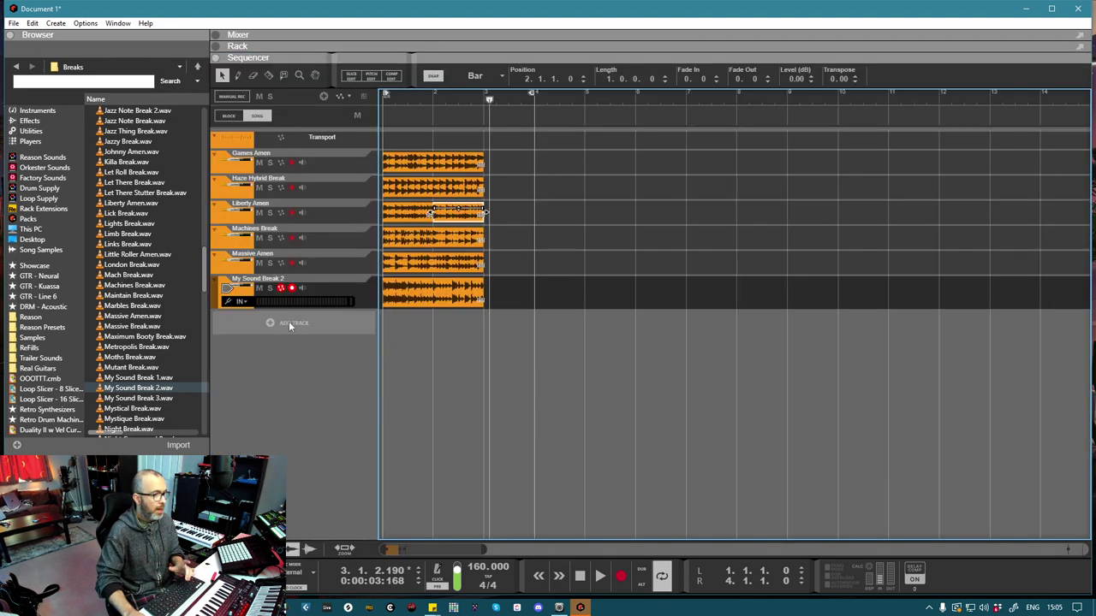
right_click(289, 317)
left_click(334, 329)
left_click(247, 327)
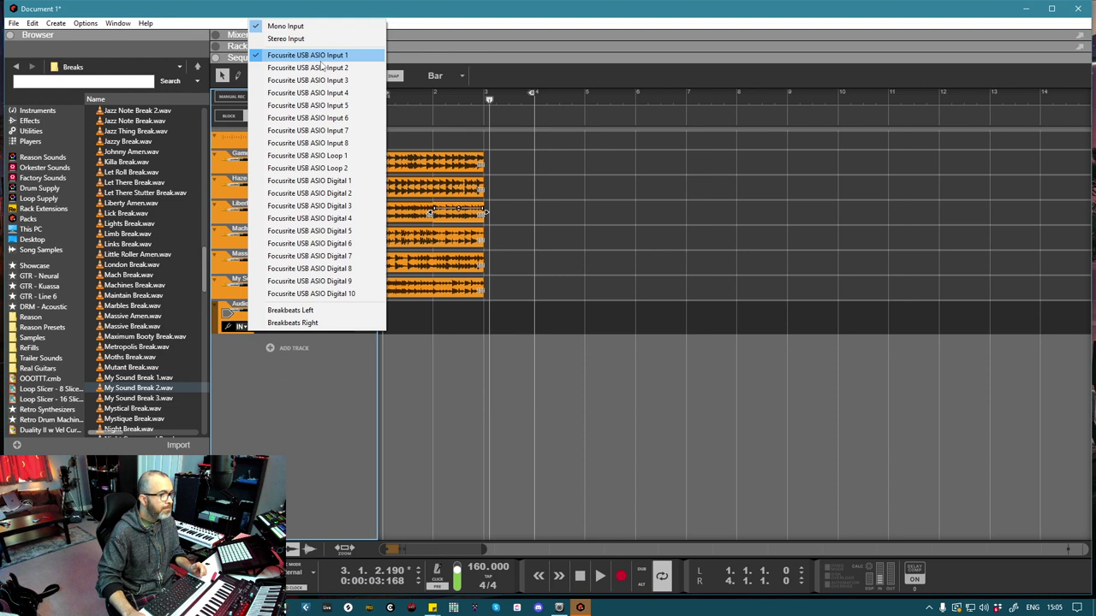
left_click(274, 38)
left_click(242, 327)
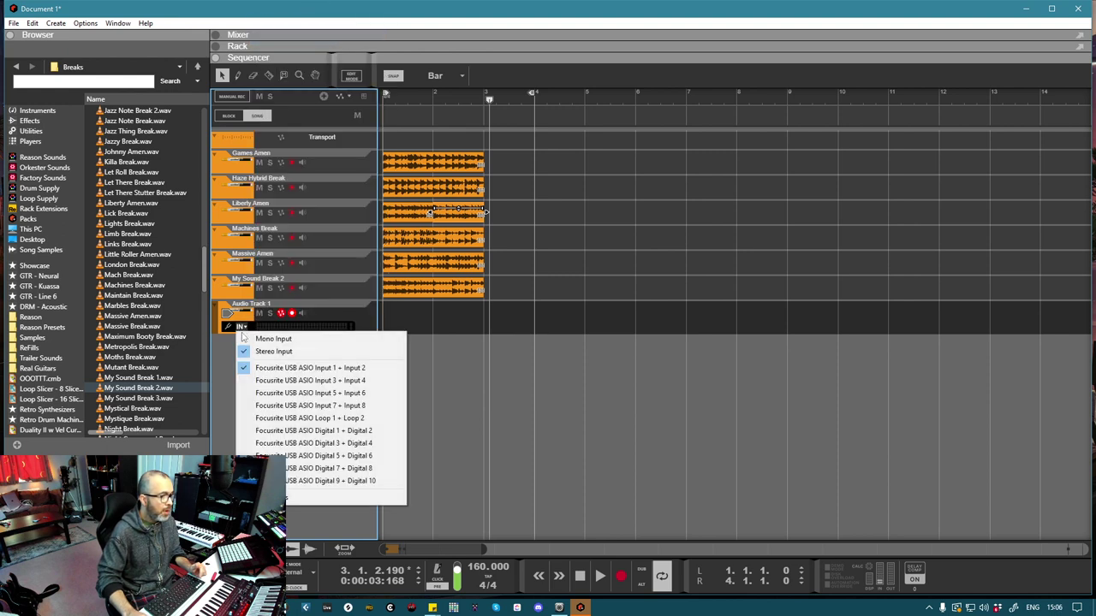
left_click(346, 498)
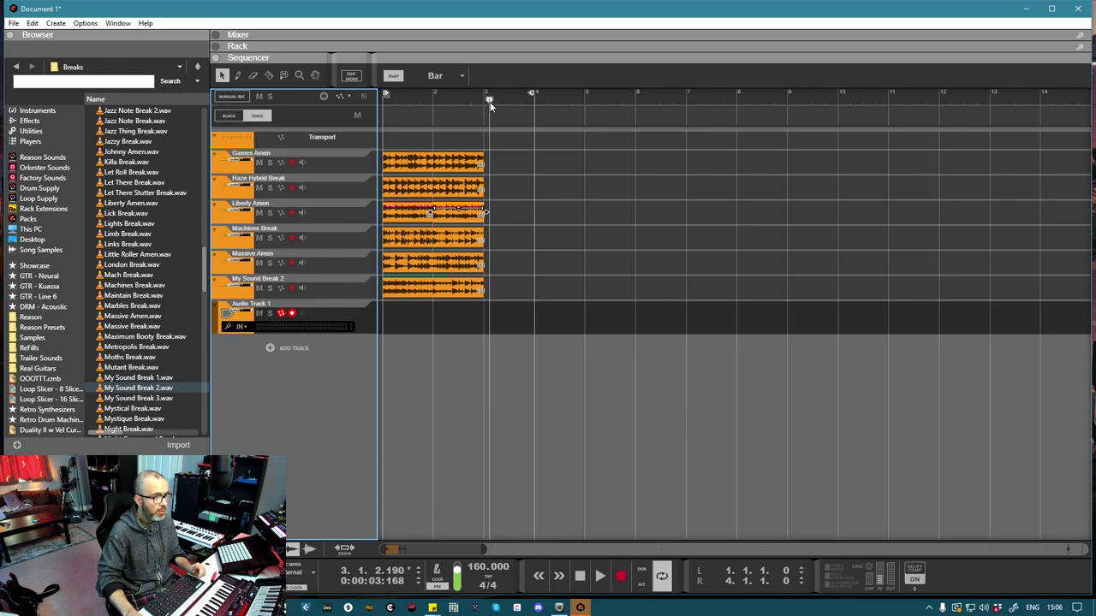
key("Home")
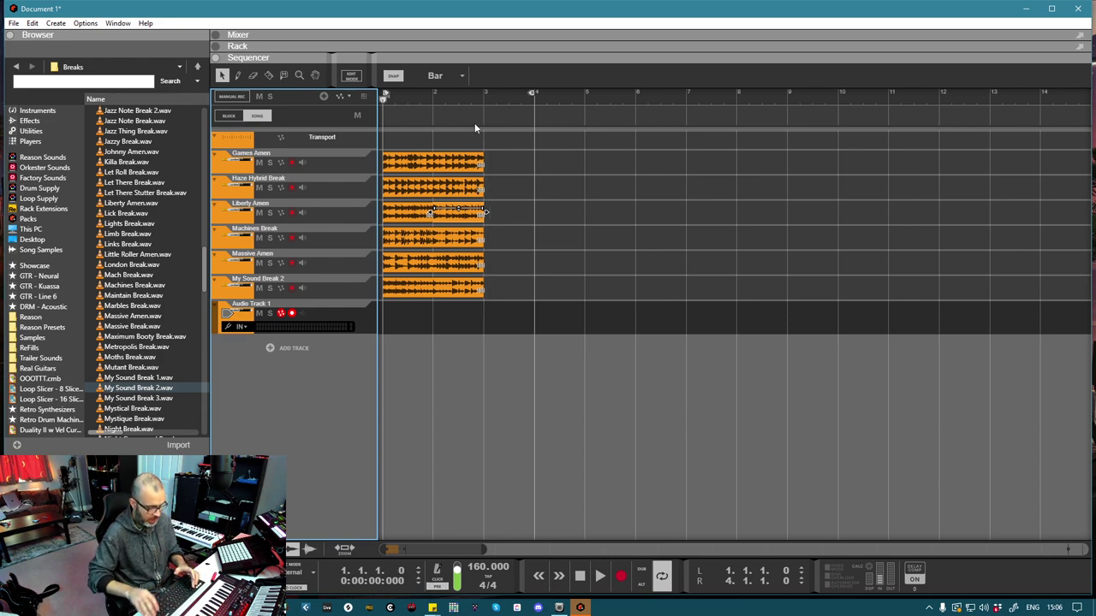
key("F5")
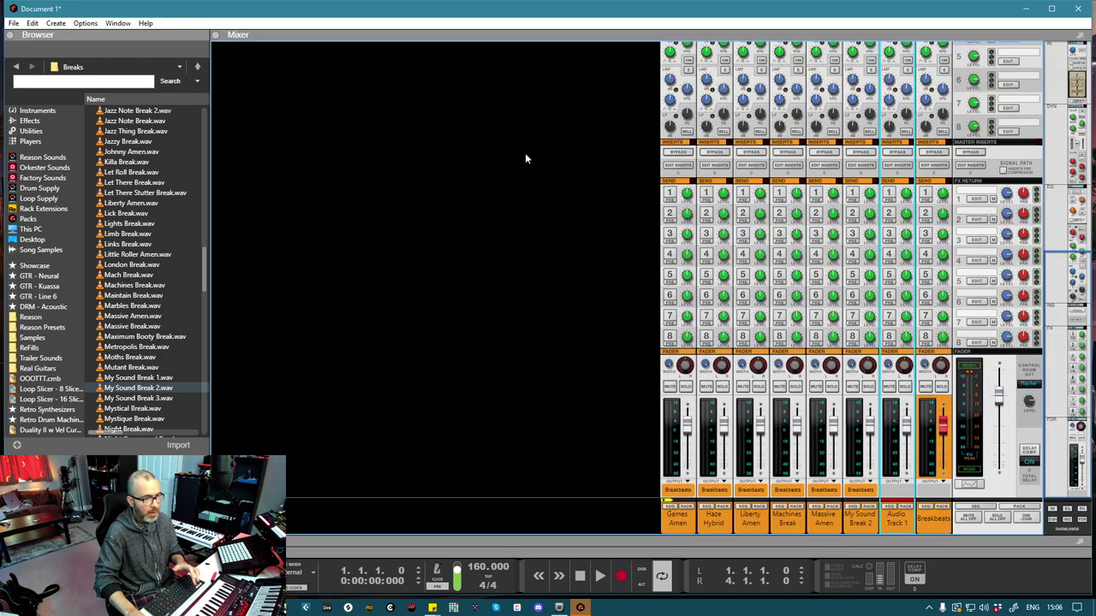
Record looped takes, soloing Games Amen, Haze Hybrid, Liberty Amen, Machines Break, Massive Amen, then My Sound Break 2.
left_click(688, 389)
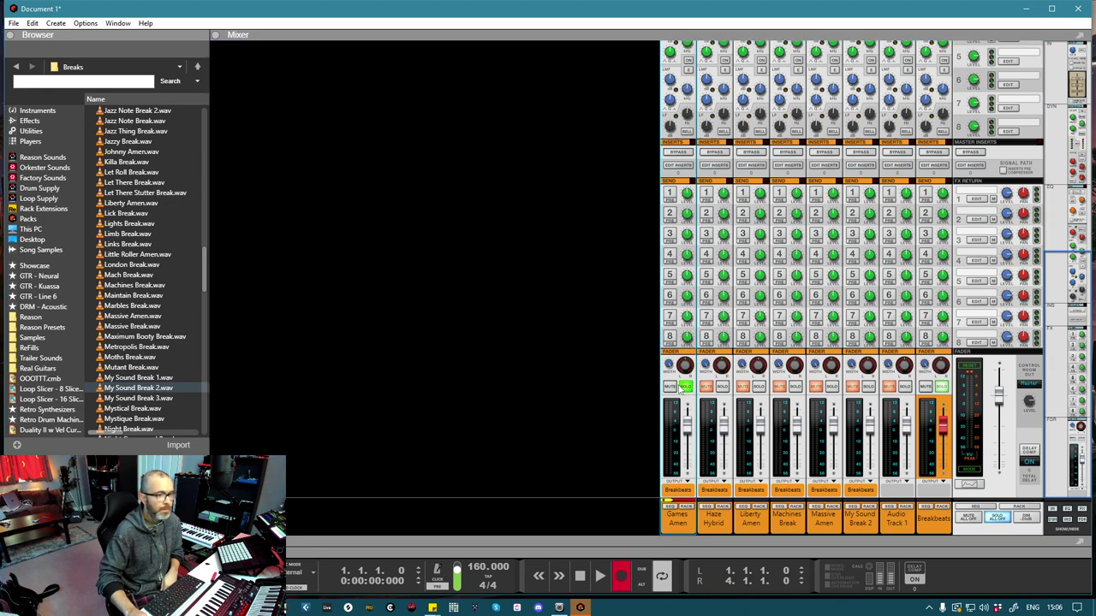
key("space")
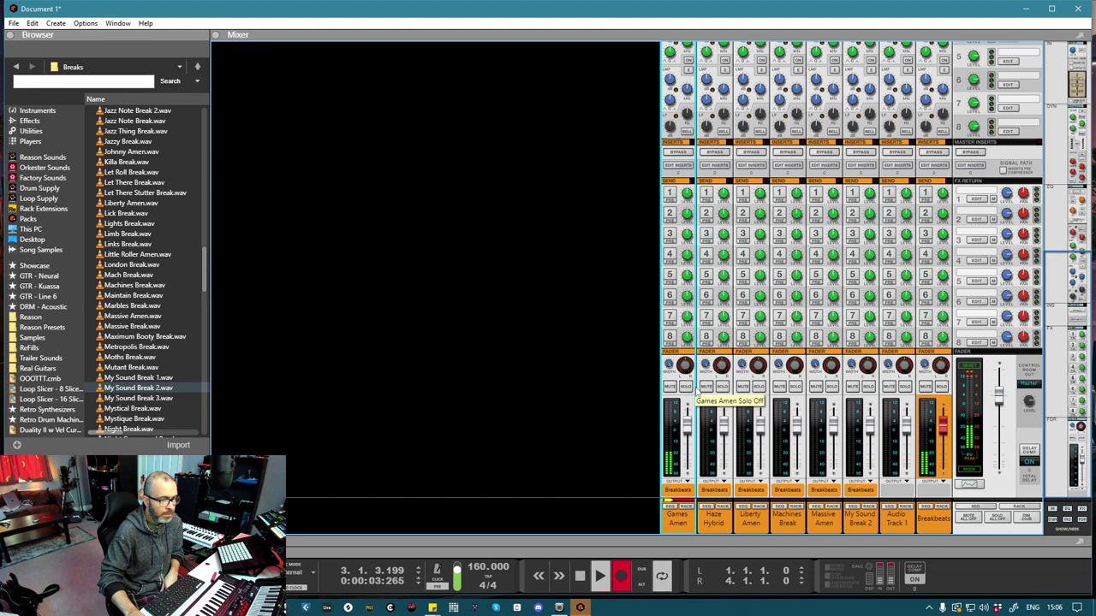
left_click(723, 386)
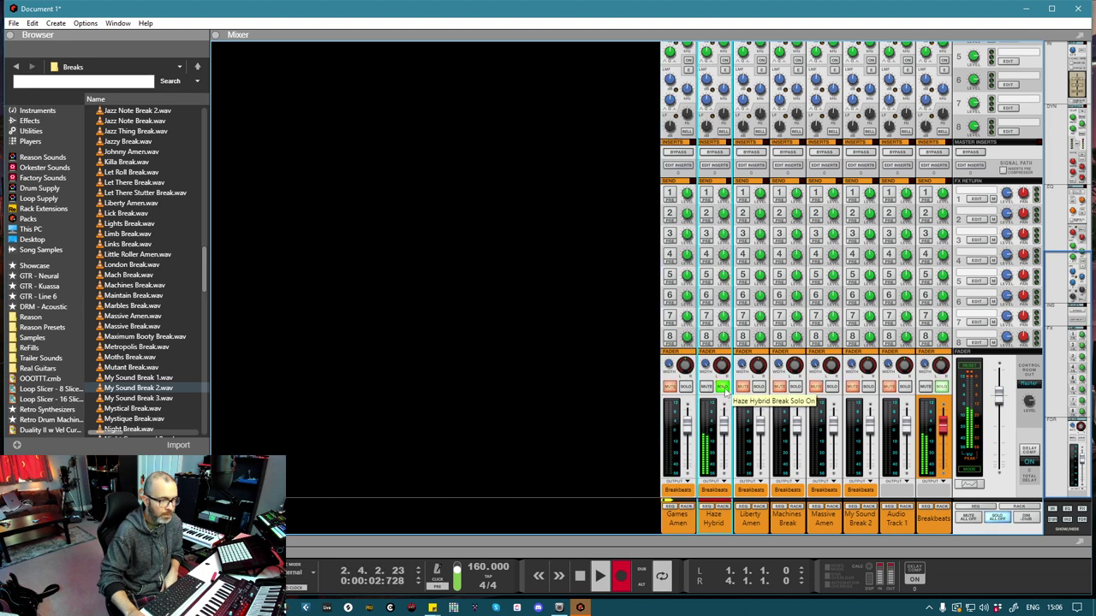
left_click(759, 387)
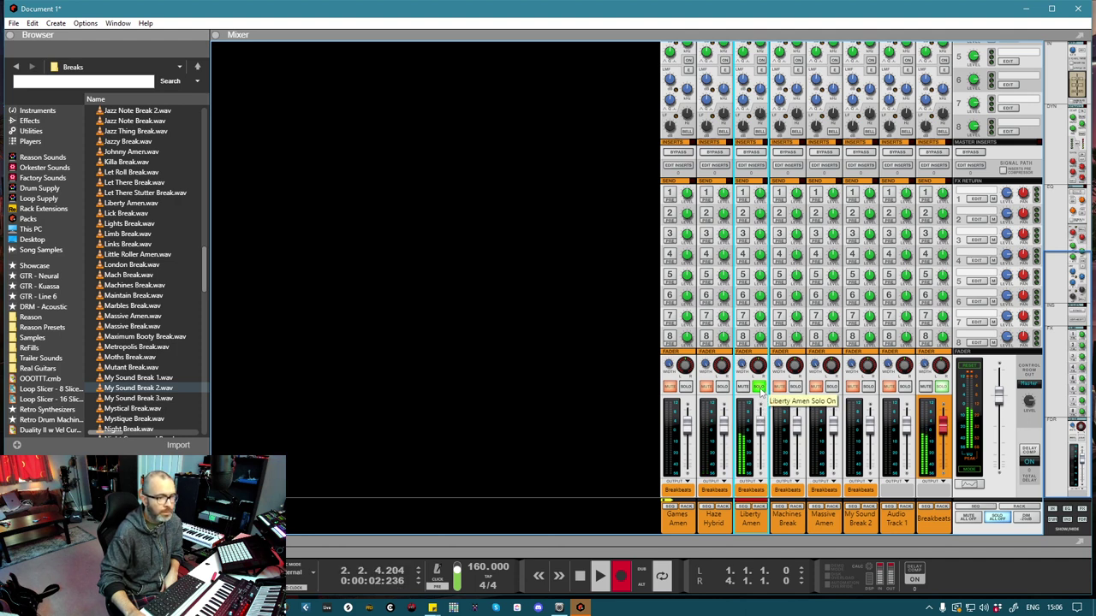
left_click(795, 387)
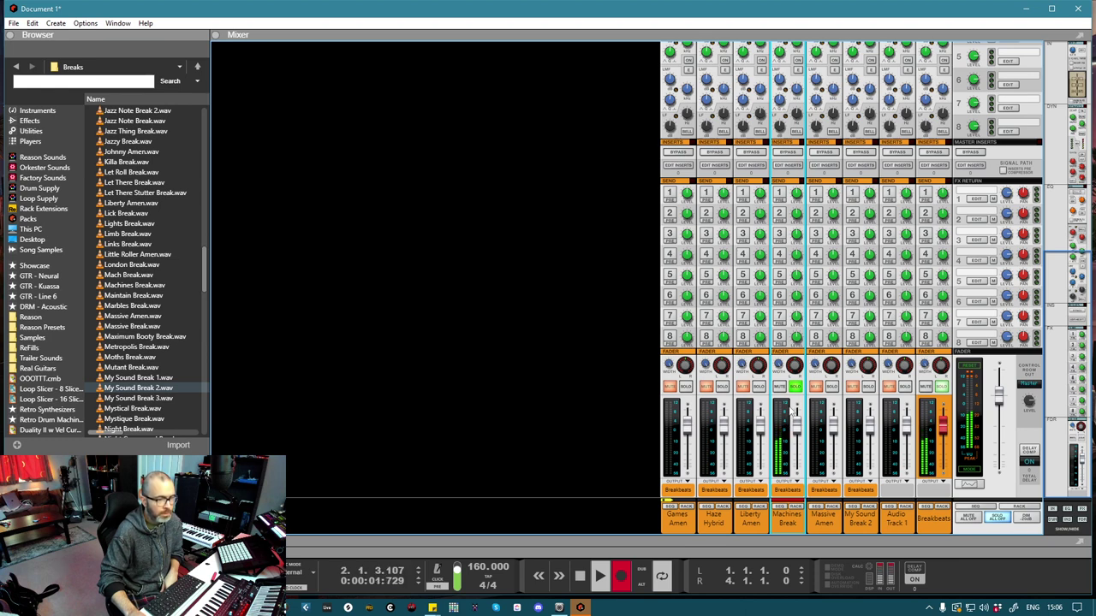
left_click(831, 387)
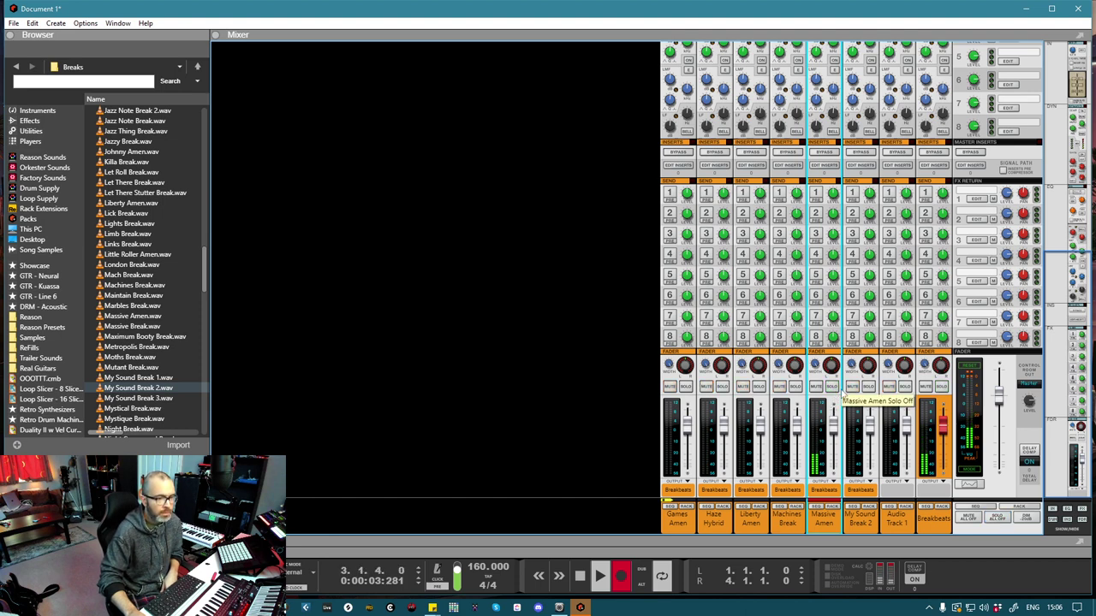
left_click(868, 387)
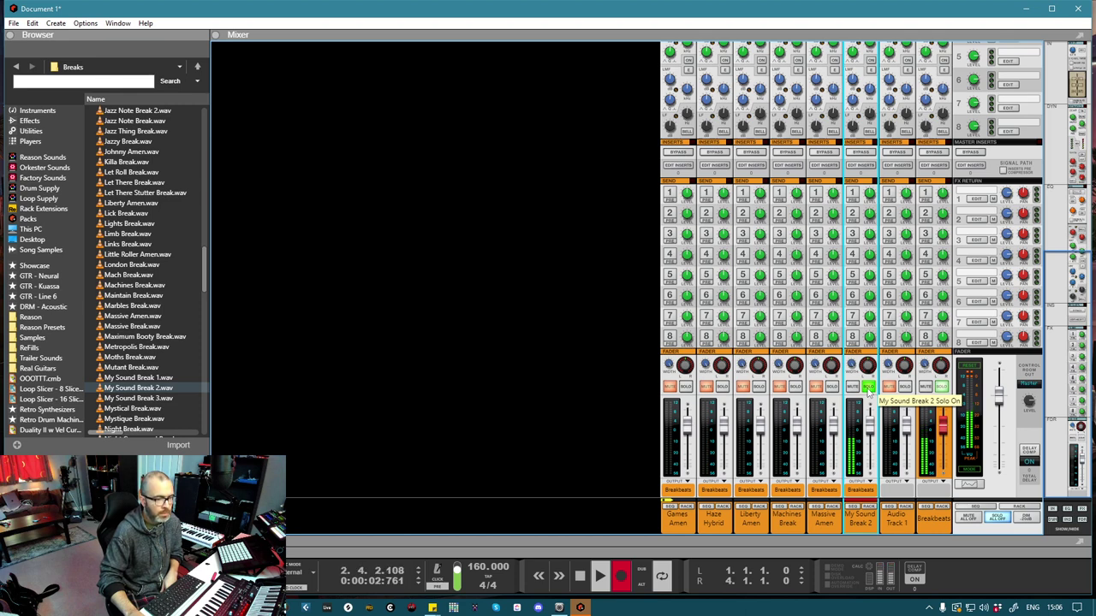
Shorten the recorded clip to end at bar 3, end the loop at bar 3, and enter Comp Edit.
key("F7")
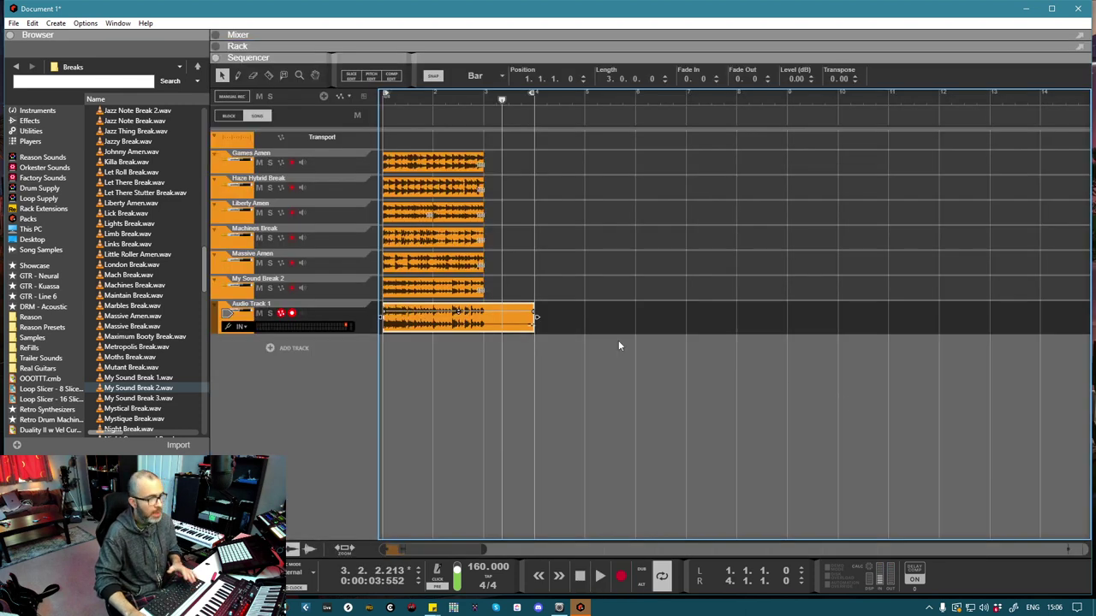
left_click_drag(550, 299, 379, 152)
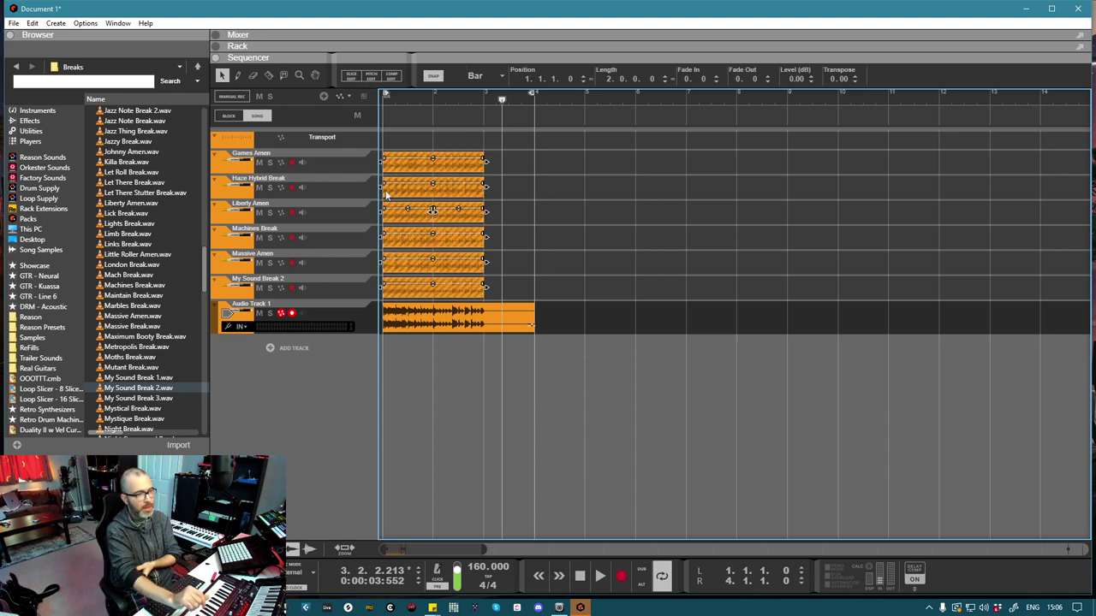
left_click(500, 318)
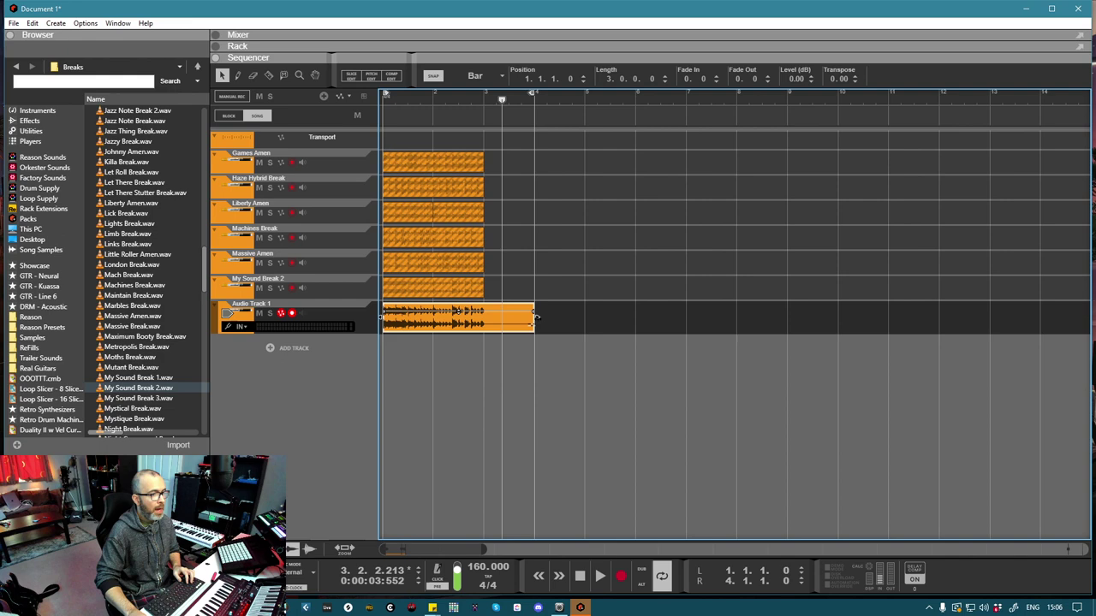
left_click_drag(535, 317, 484, 317)
left_click(486, 99, "alt")
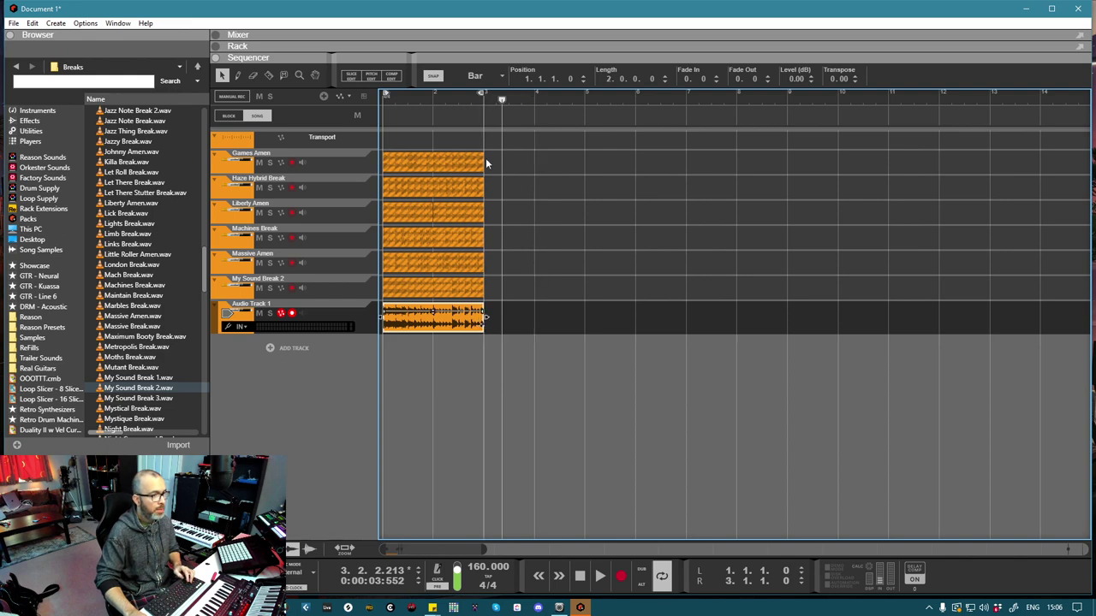
left_click(391, 77)
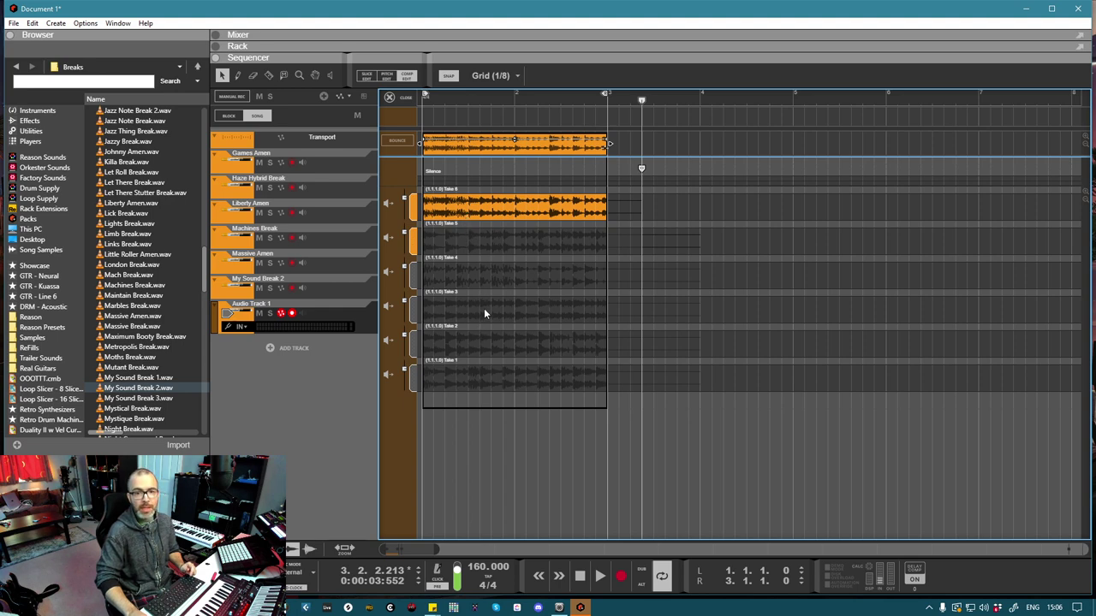
Loop playback while auditioning Takes 5, 4, 3, 2 and 1 in the comp.
key("space")
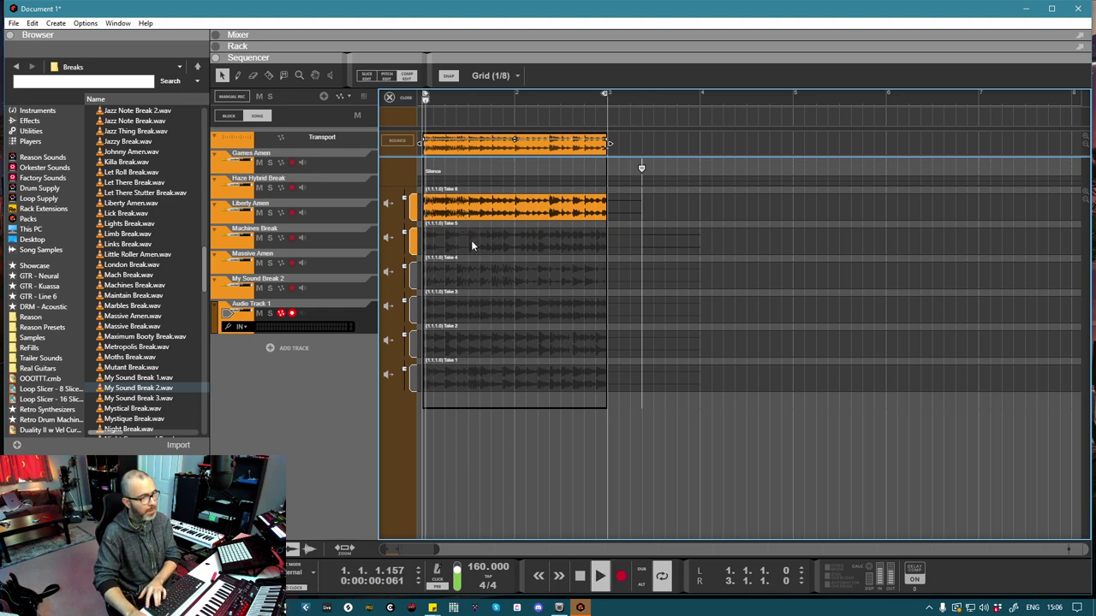
left_click(473, 241)
left_click(494, 274)
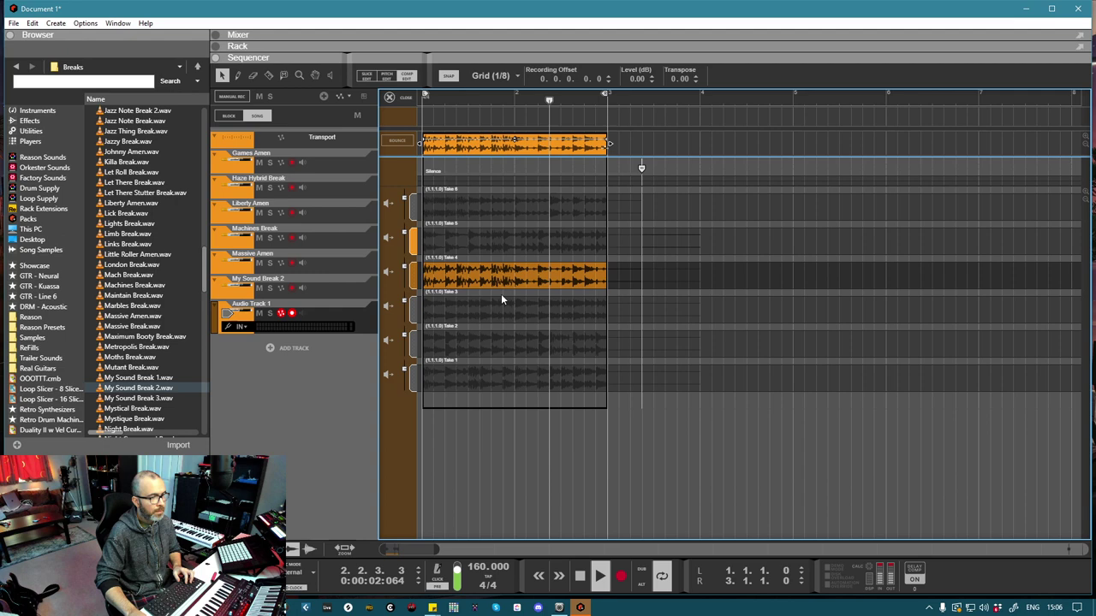
left_click(501, 307)
left_click(497, 344)
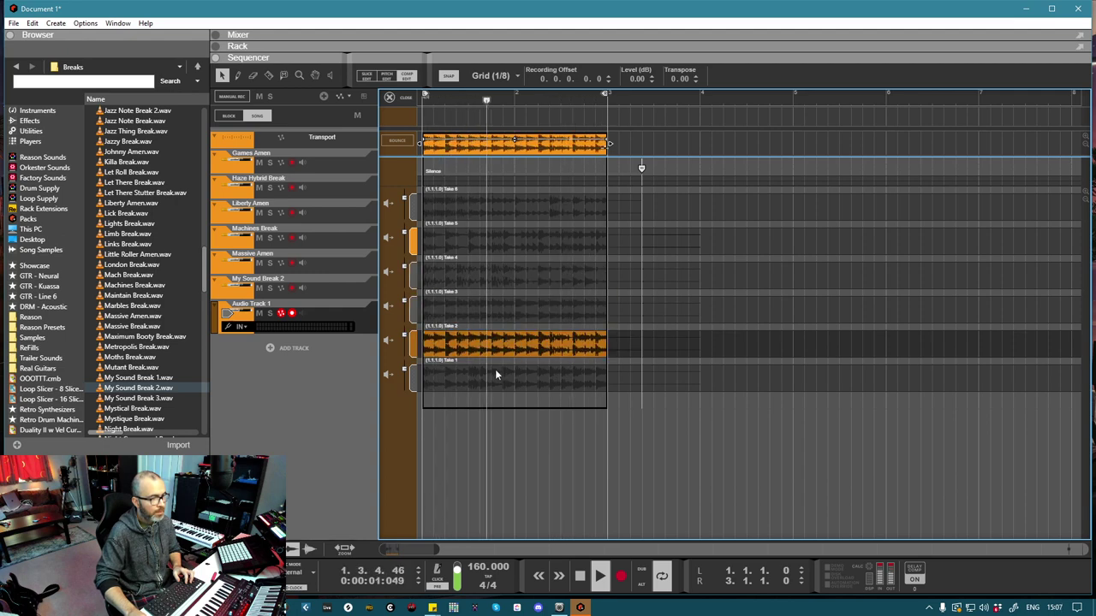
left_click(495, 369)
Razor-cut the take lanes at 1/8 steps from 1.2.3 to 2.4.3, picking Takes 3, 4, 6, 4, 5, 2 and 1.
key("r")
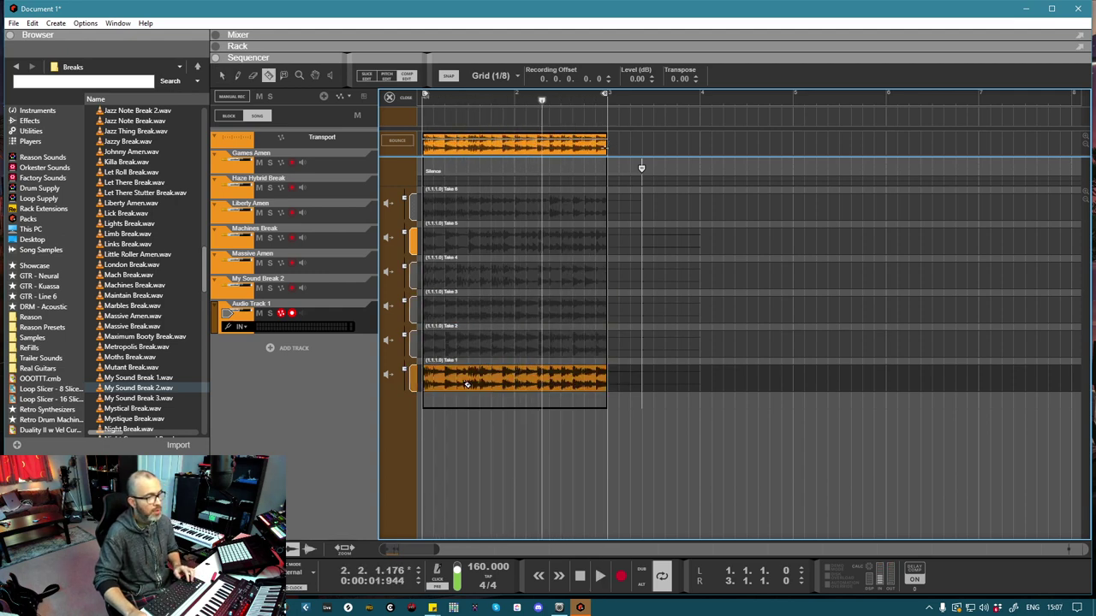
left_click(457, 377)
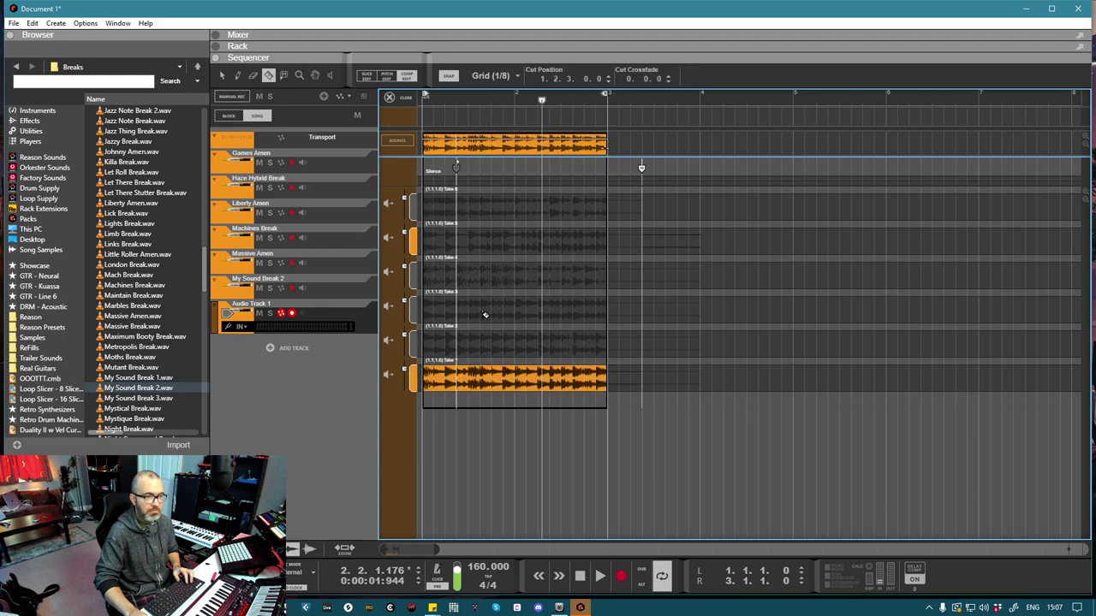
left_click(480, 312)
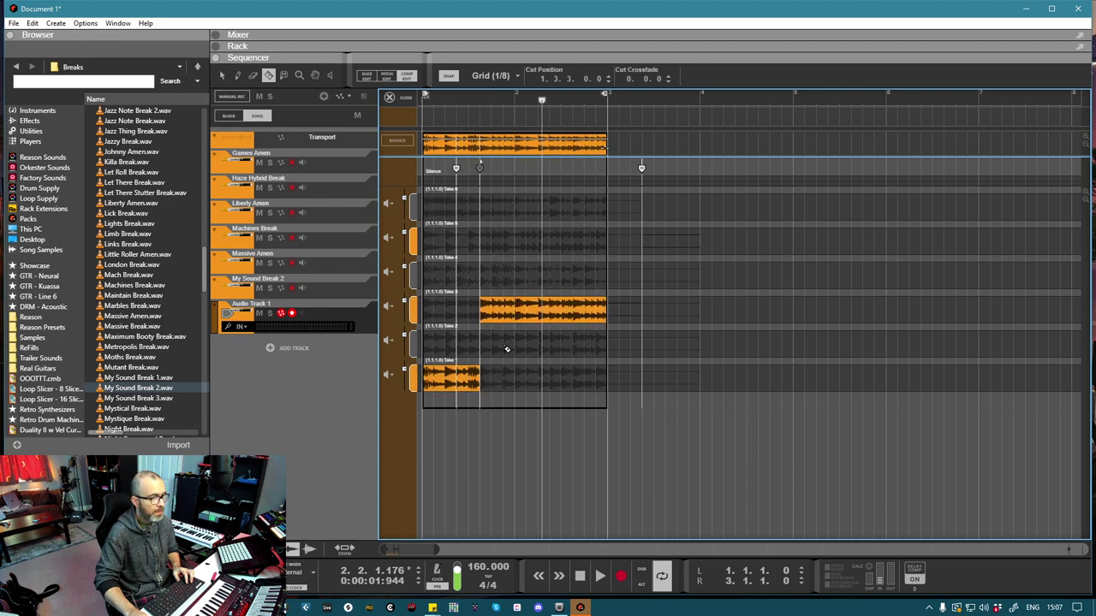
left_click(503, 347)
left_click(506, 282)
left_click(515, 210)
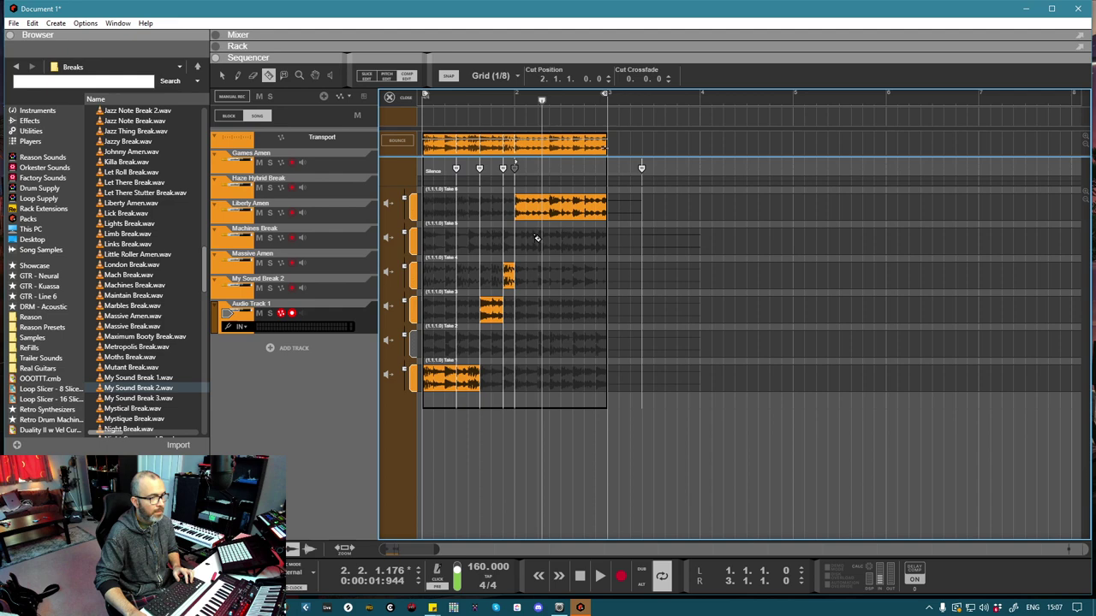
left_click(539, 279)
left_click(562, 239)
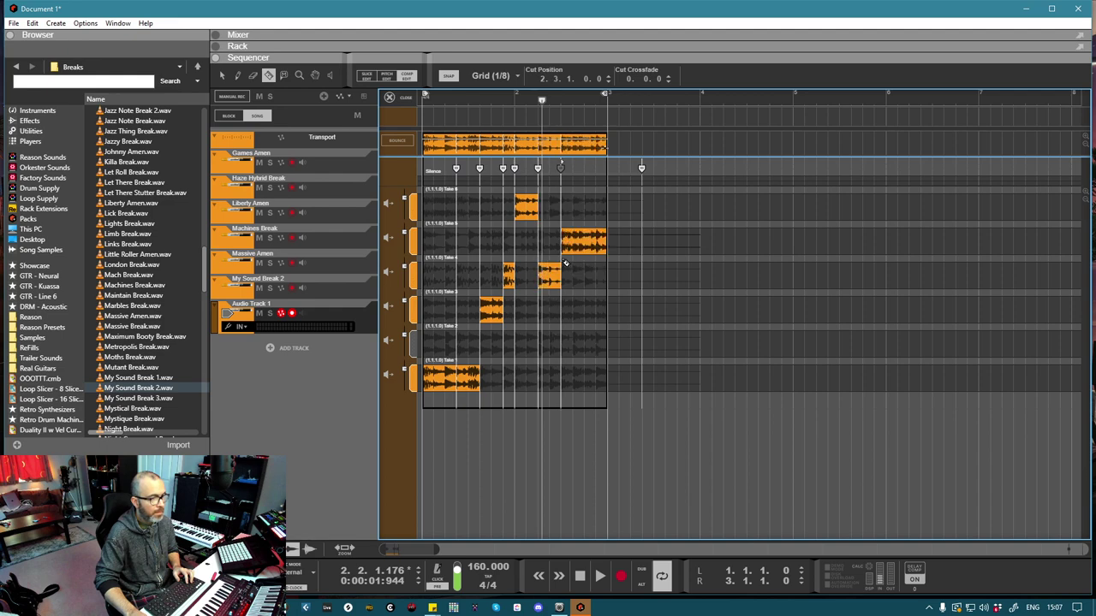
left_click(573, 347)
left_click(596, 379)
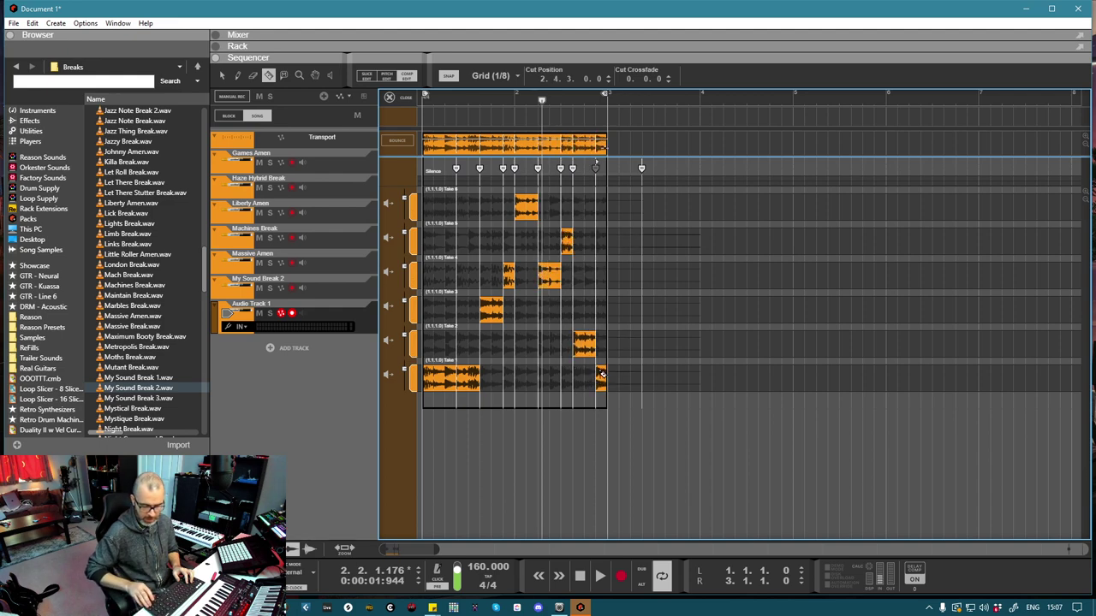
Play the comp, swap slices to Takes 3, 6 and 5, then exit Comp Edit and stop.
key("space")
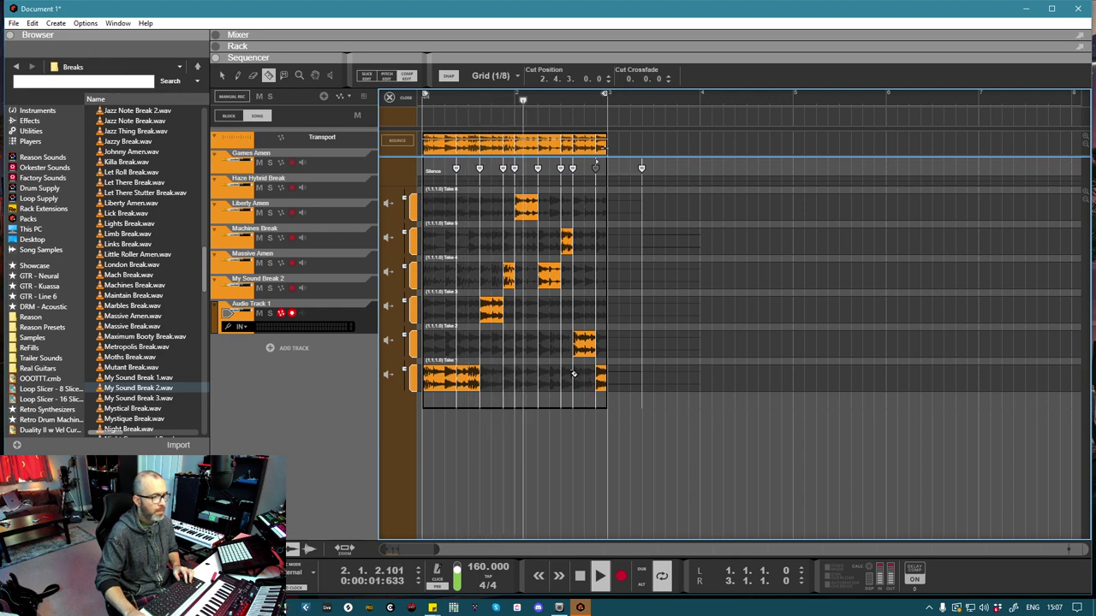
left_click(471, 304)
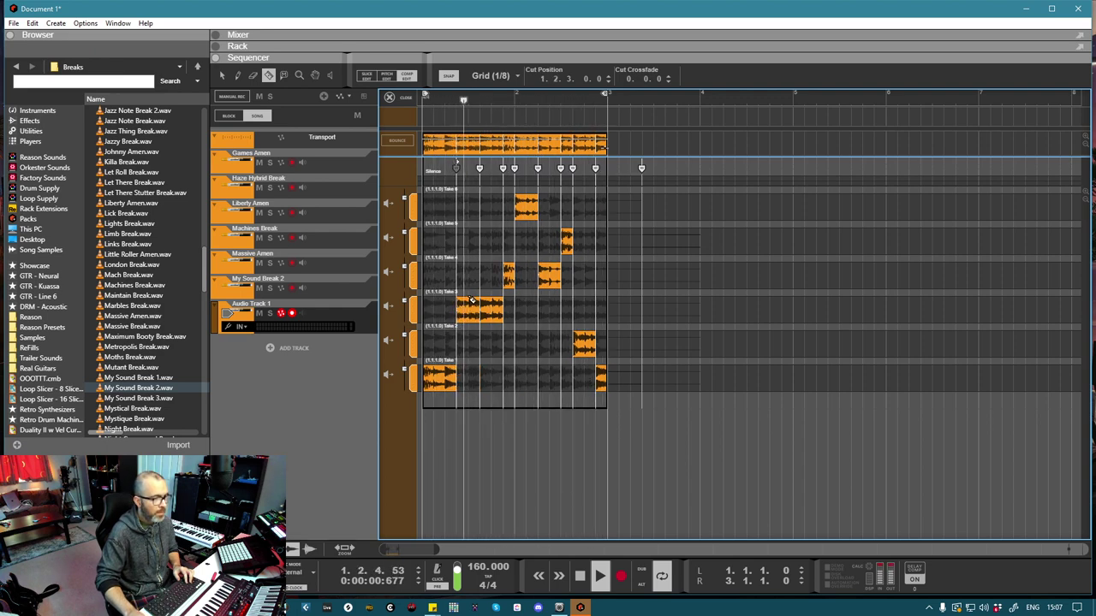
key("q")
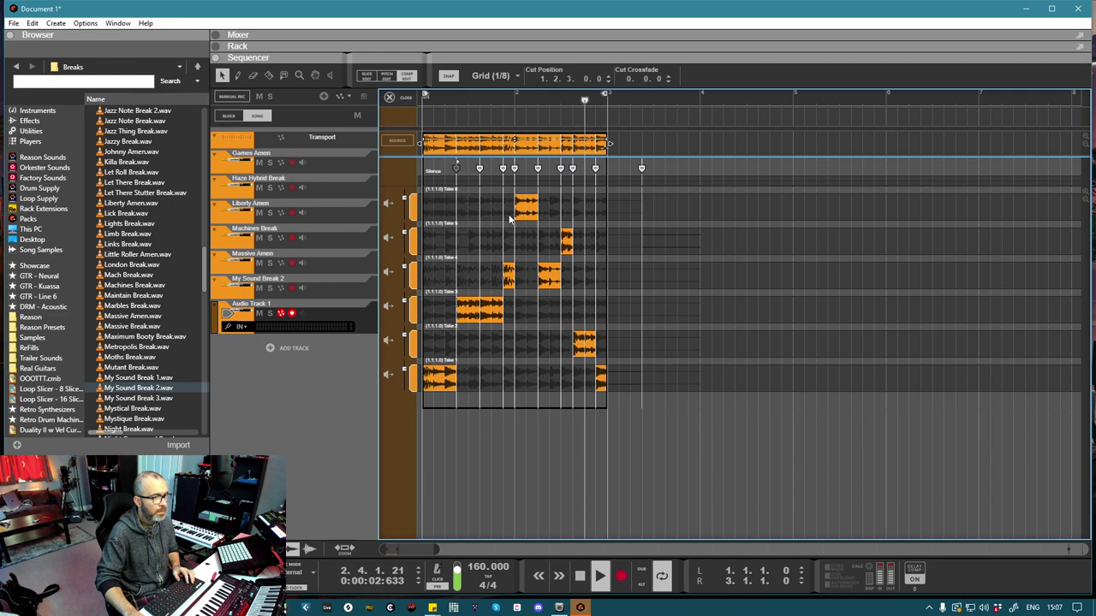
left_click(509, 216)
left_click(525, 241)
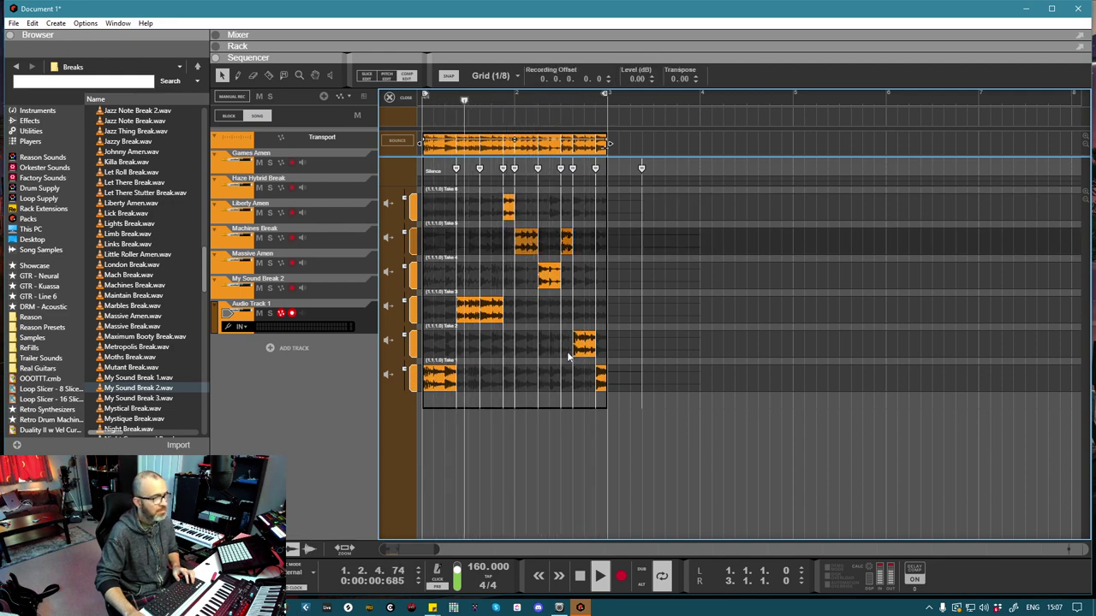
key("Return")
key("space")
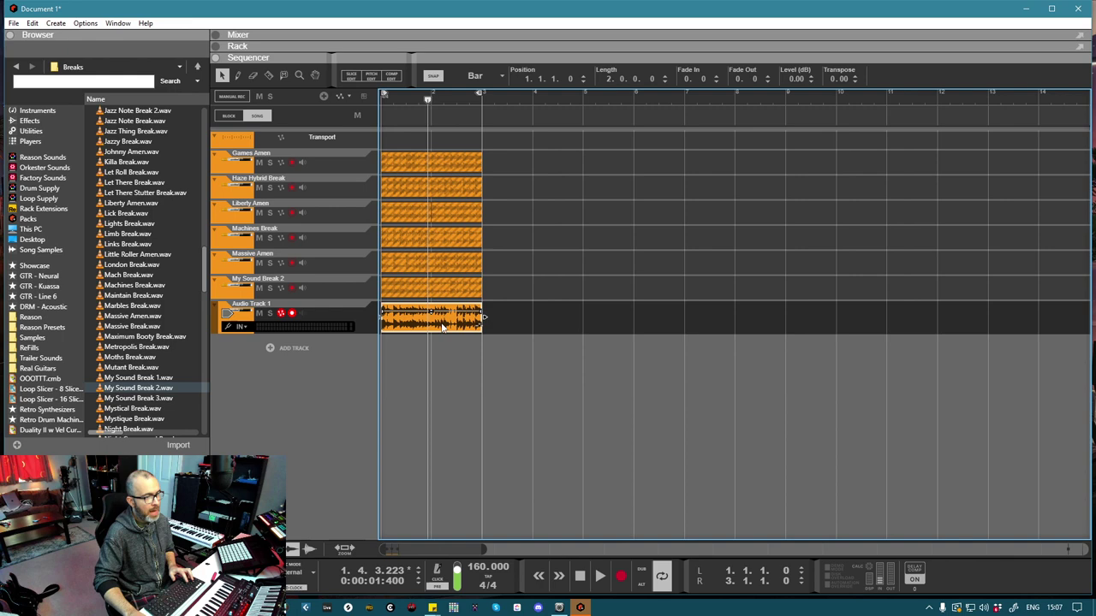
Duplicate the comped clip, loop bars 3–5, and clear the copy's cuts back to Take 1.
key("ctrl+d")
left_click(582, 103, "alt")
left_click(487, 97, "ctrl")
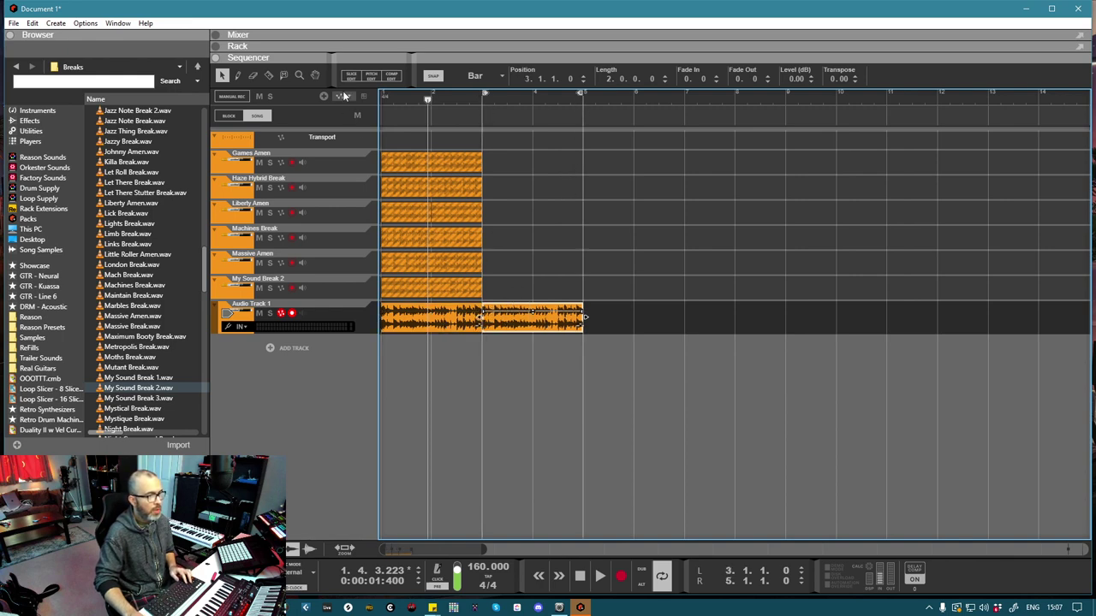
double_click(445, 318)
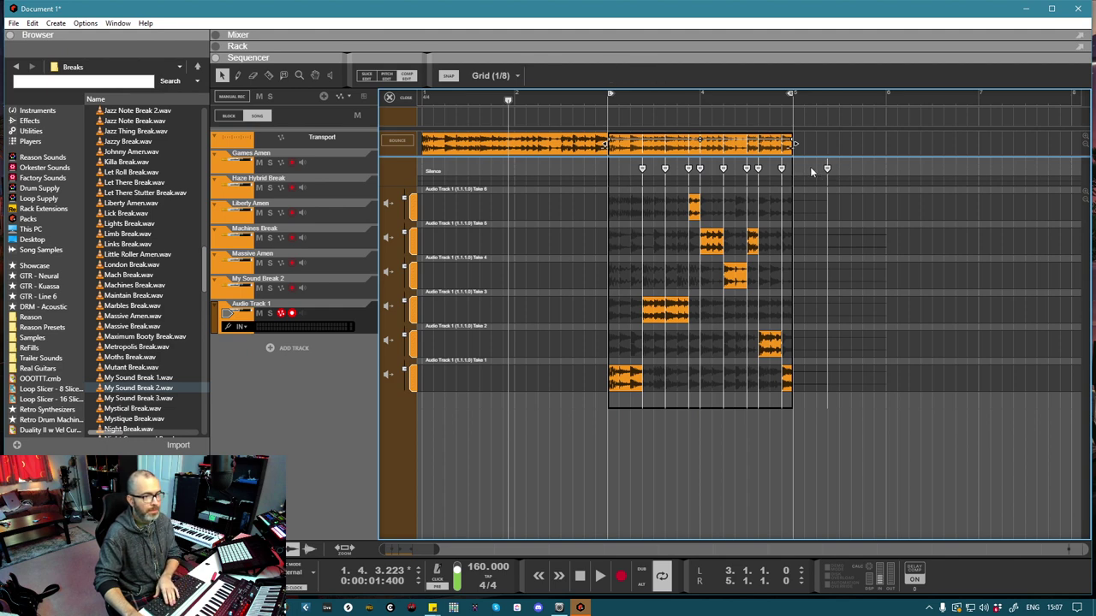
left_click_drag(643, 169, 788, 169)
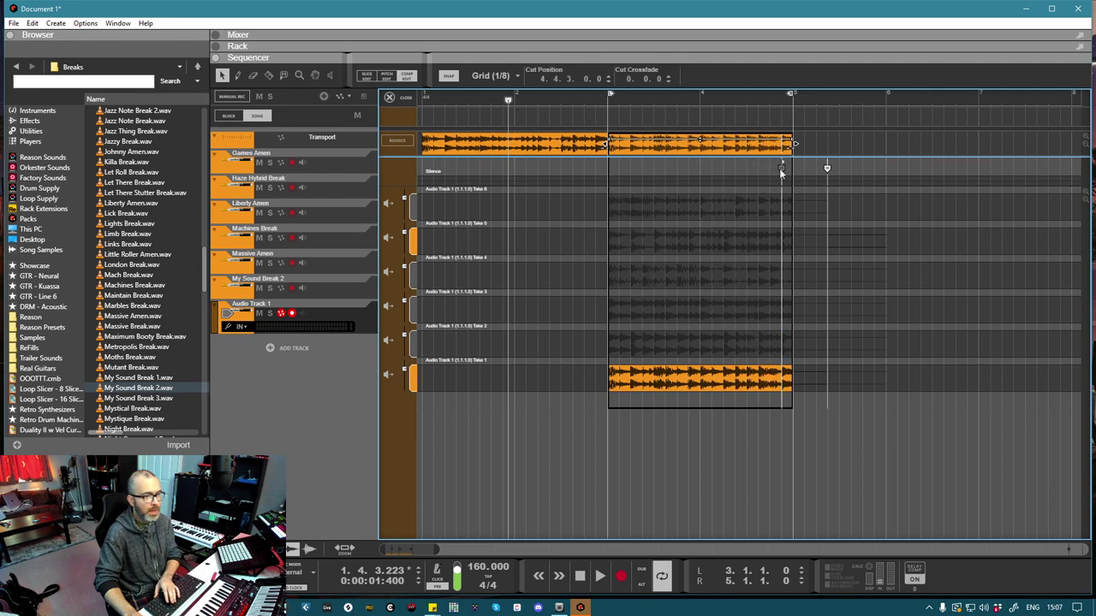
Razor-cut the copy from 3.2.1 onward, picking Takes 3, 4, 2, 6, 5, 4, 5, 6 and 3, then play it.
key("r")
left_click(642, 313)
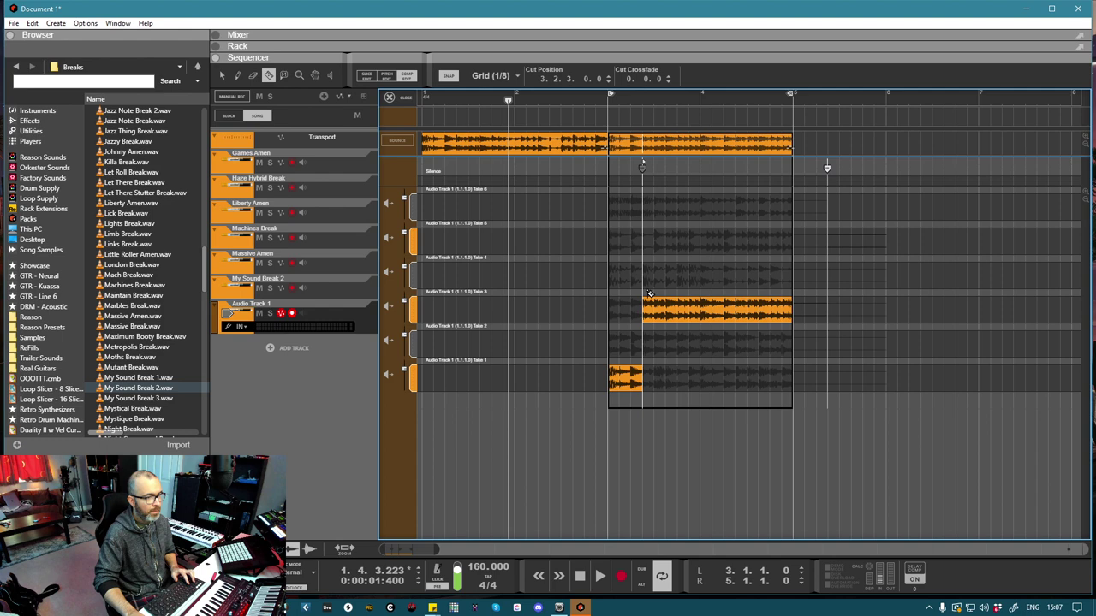
left_click(632, 312)
left_click(654, 278)
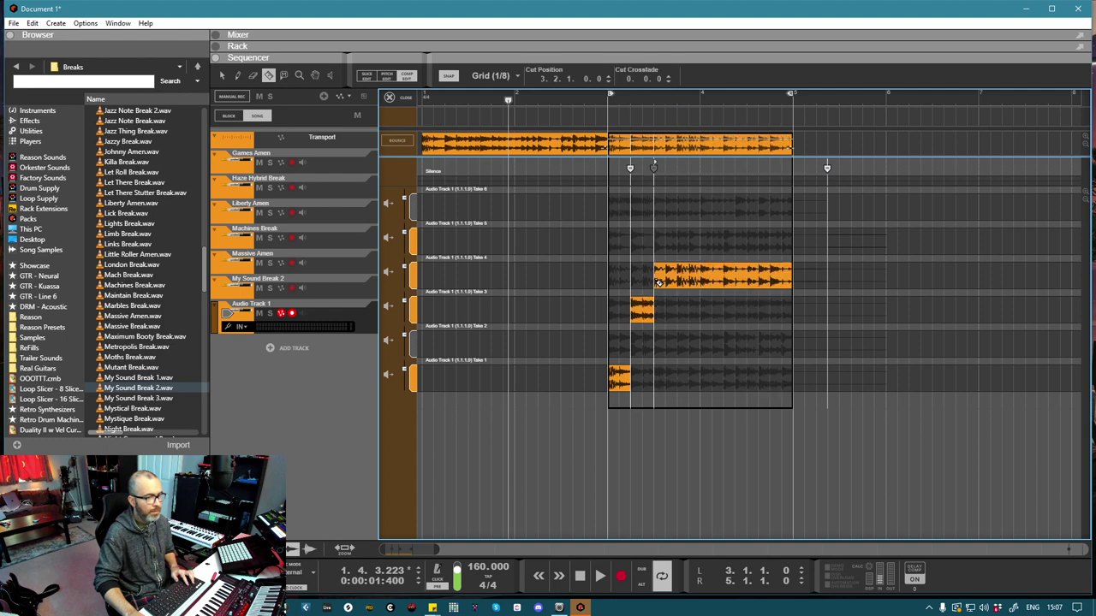
left_click(680, 343)
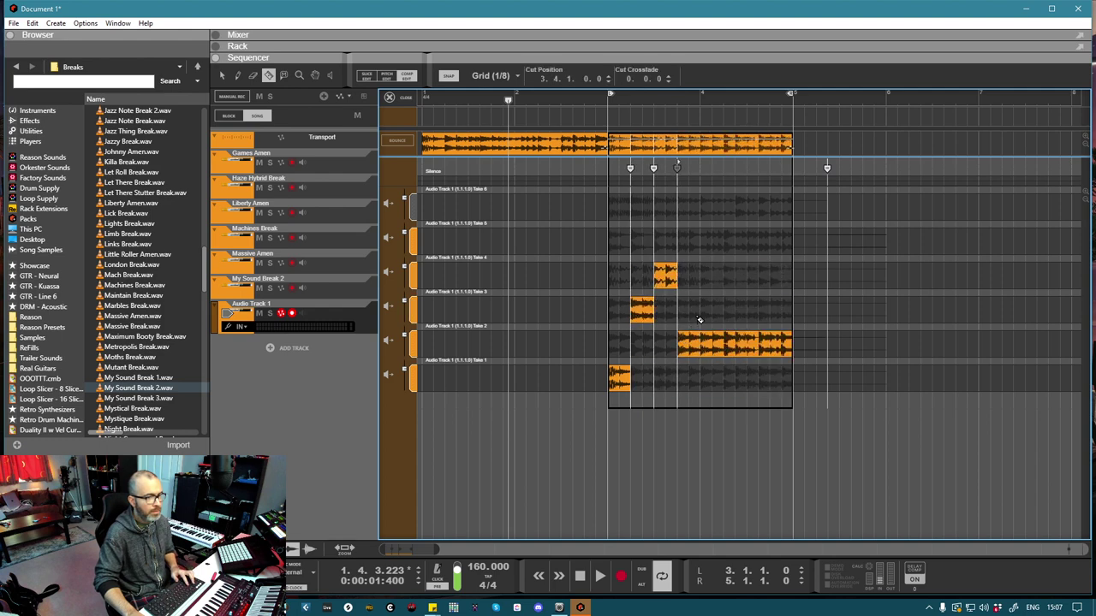
left_click(701, 208)
left_click(726, 239)
left_click(748, 275)
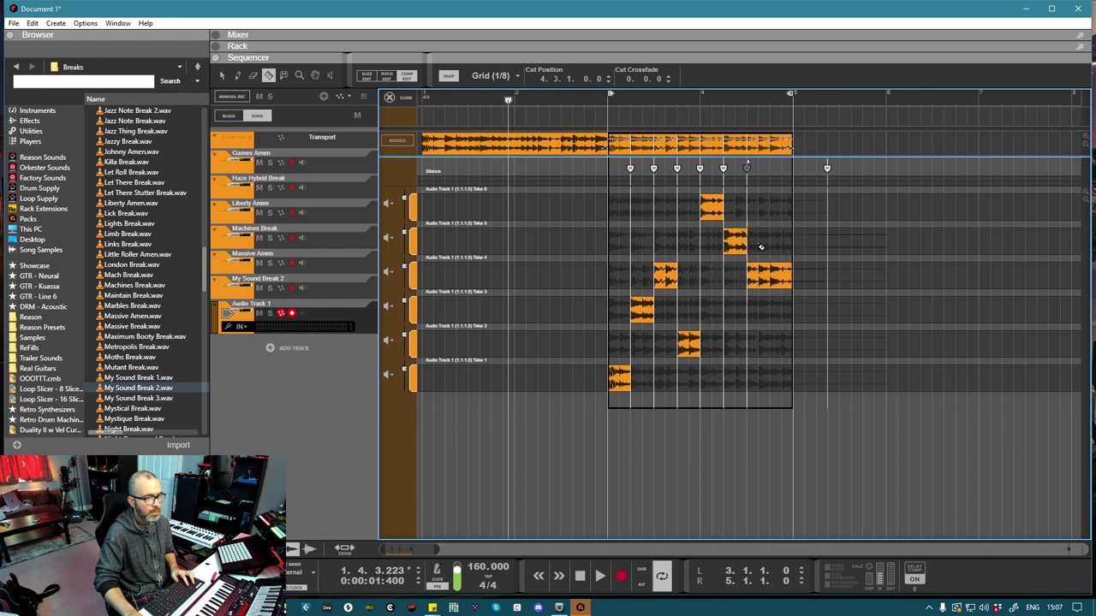
left_click(760, 244)
left_click(772, 208)
left_click(786, 315)
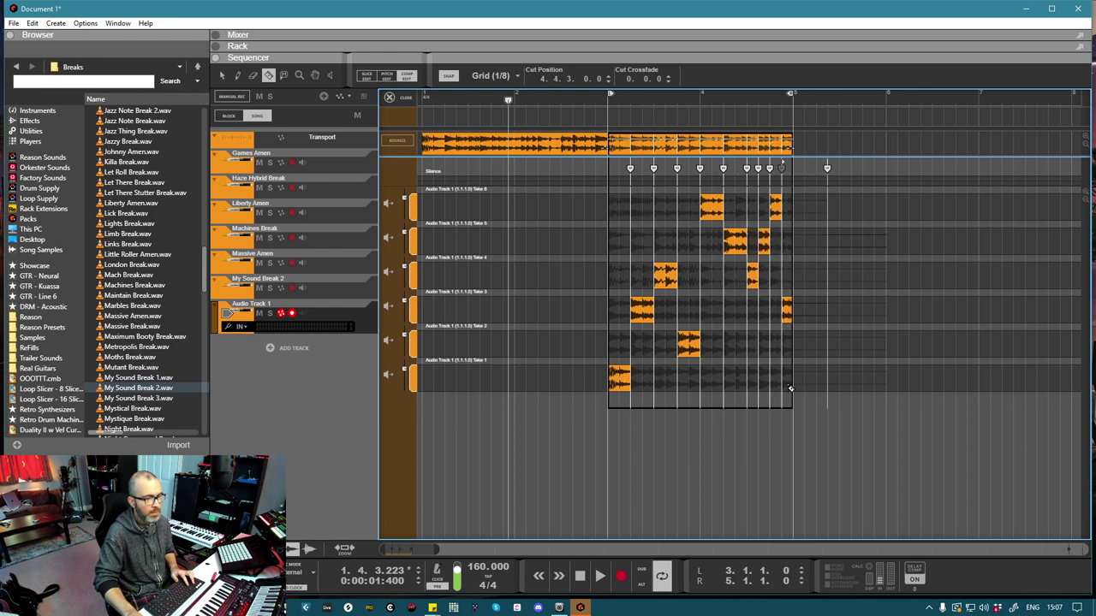
key("space")
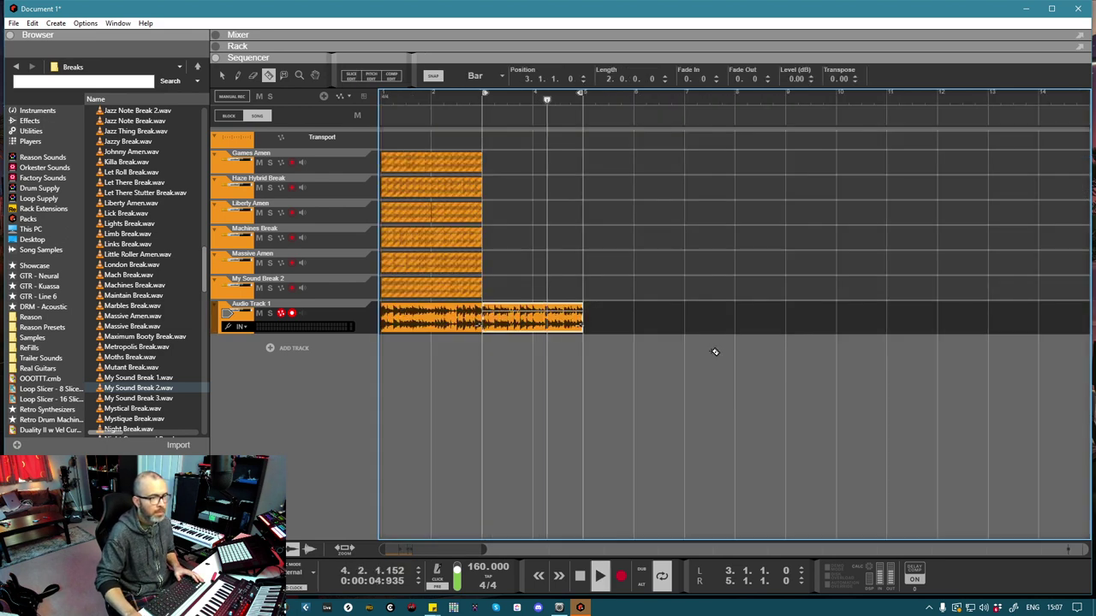
Exit Comp Edit, return to the Selection tool, and show the rack.
key("Return")
key("q")
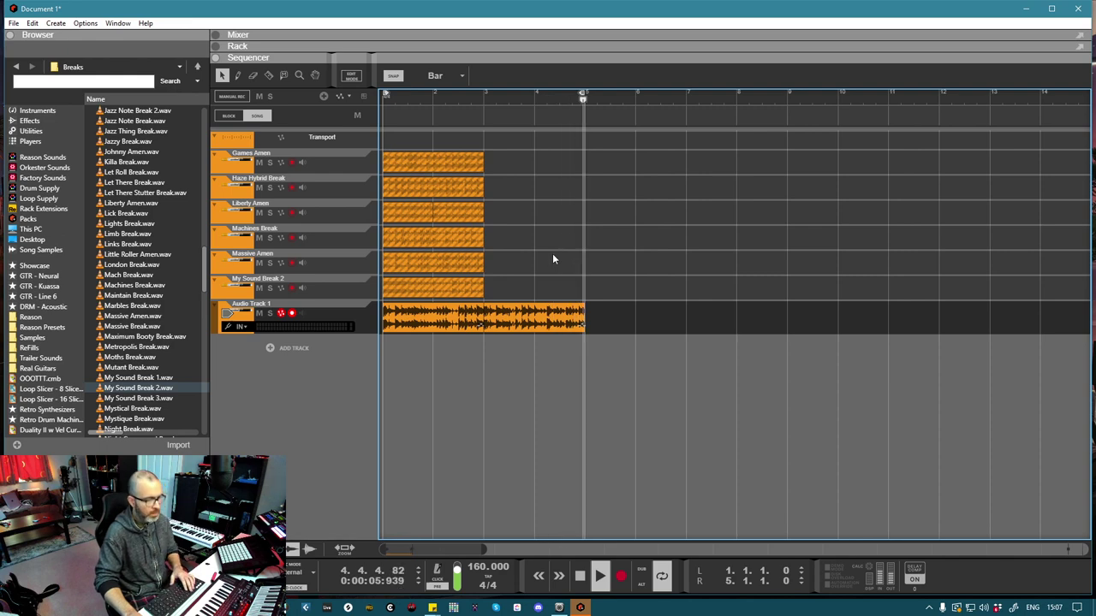
key("F6")
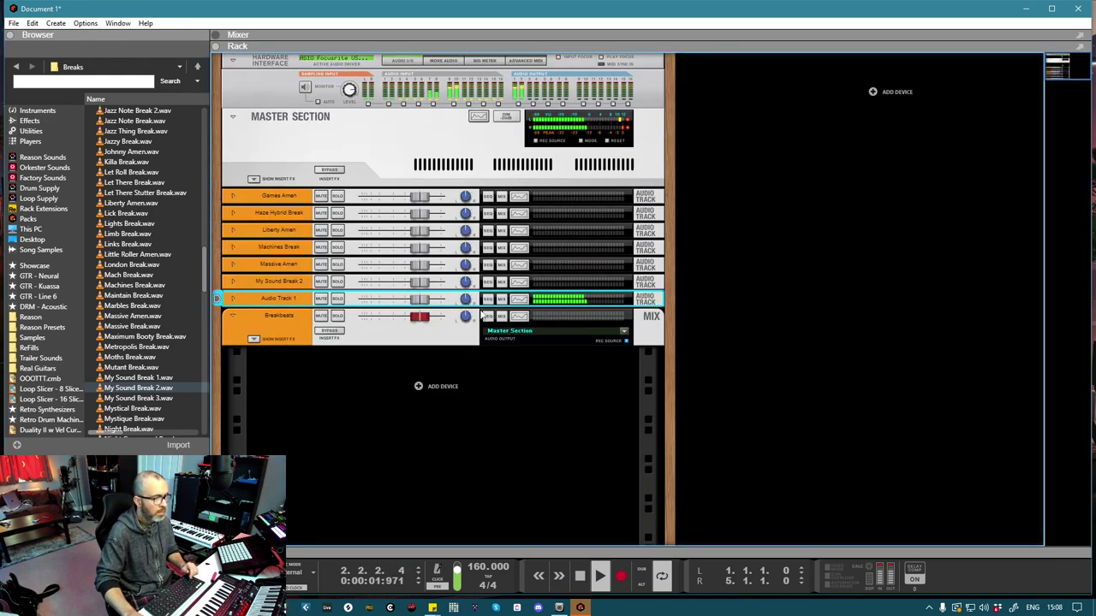